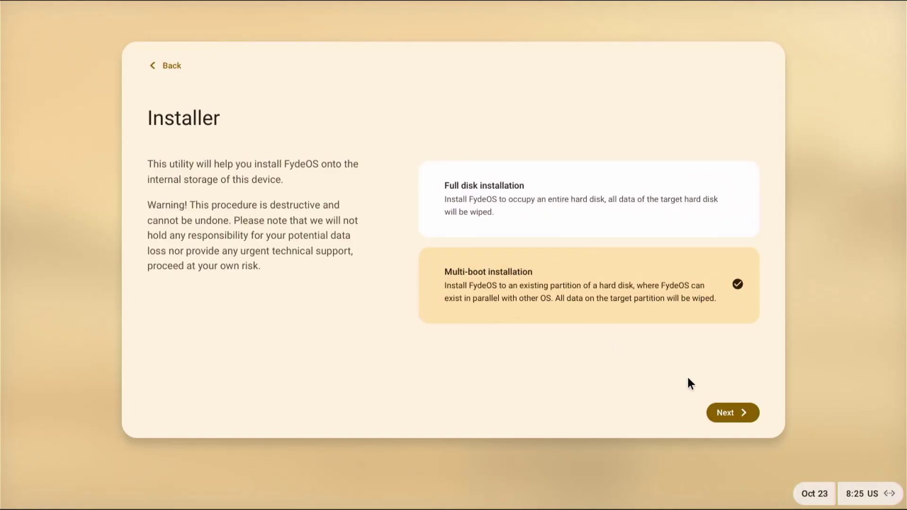
Choose Multi-boot installation in the FydeOS Installer and view the target partition choices.
{"action": "left_click", "coordinate": [731, 412]}
{"action": "left_click", "coordinate": [702, 157]}
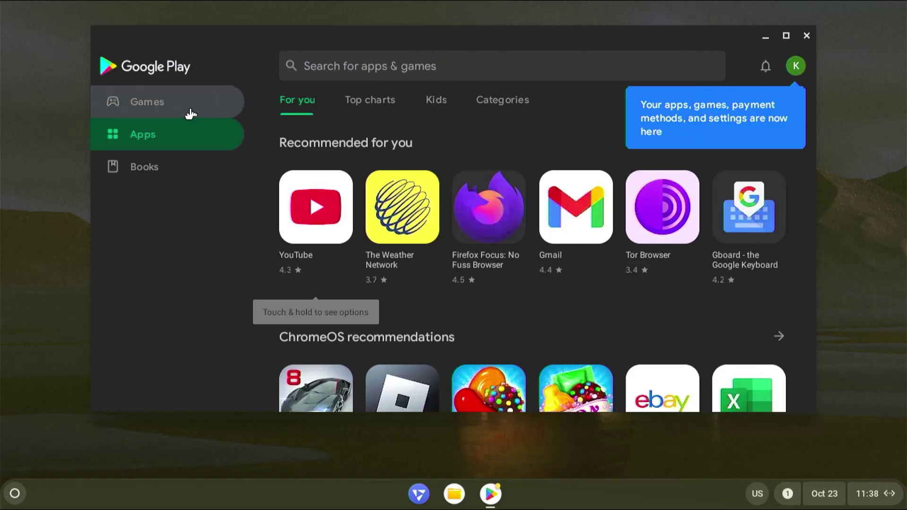
Browse the Games and Books sections of Google Play.
{"action": "left_click", "coordinate": [173, 105]}
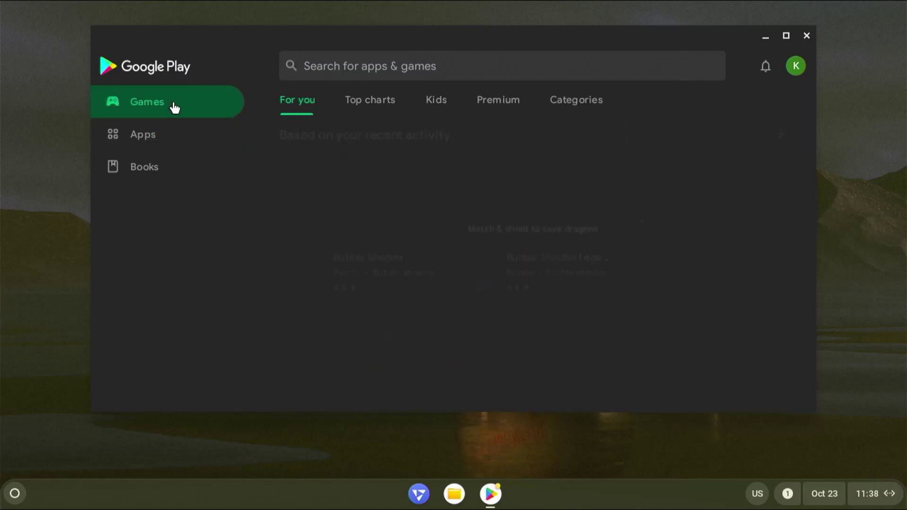
{"action": "left_click", "coordinate": [182, 170]}
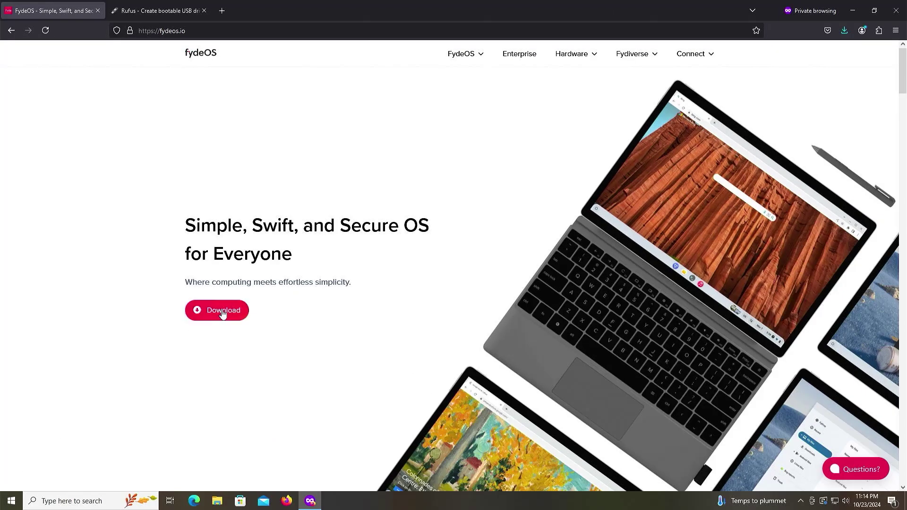
Open the FydeOS 19.0 download page for PCs with AMD Radeon discrete or integrated graphics.
{"action": "left_click", "coordinate": [220, 311]}
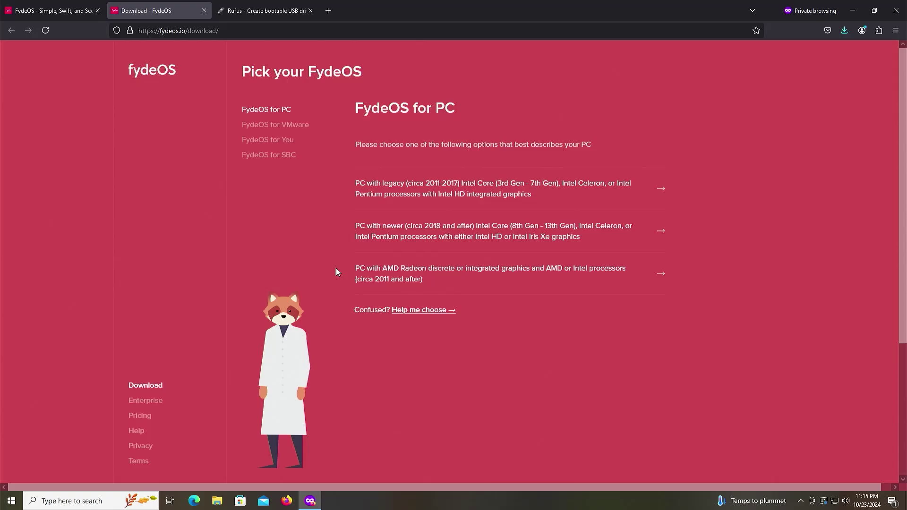
{"action": "left_click", "coordinate": [392, 278]}
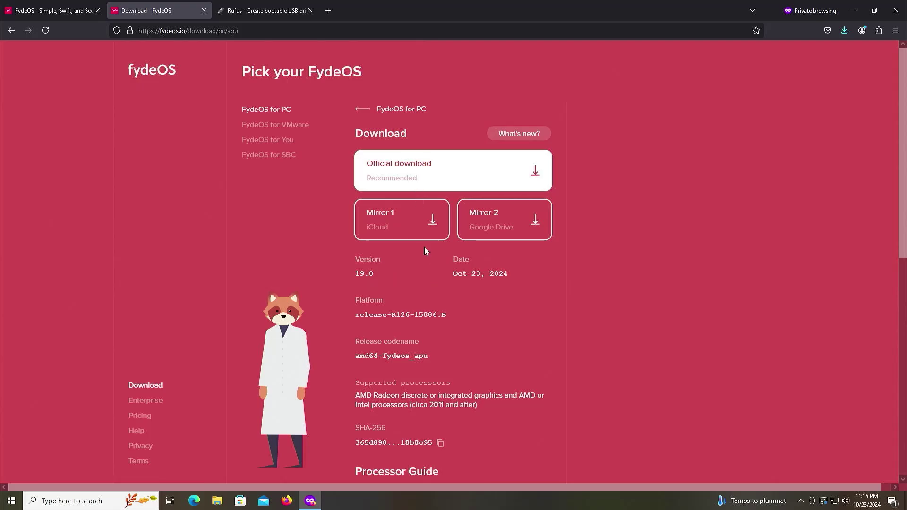
Download rufus-4.6p.exe from the Latest releases list on rufus.ie.
{"action": "left_click", "coordinate": [264, 11]}
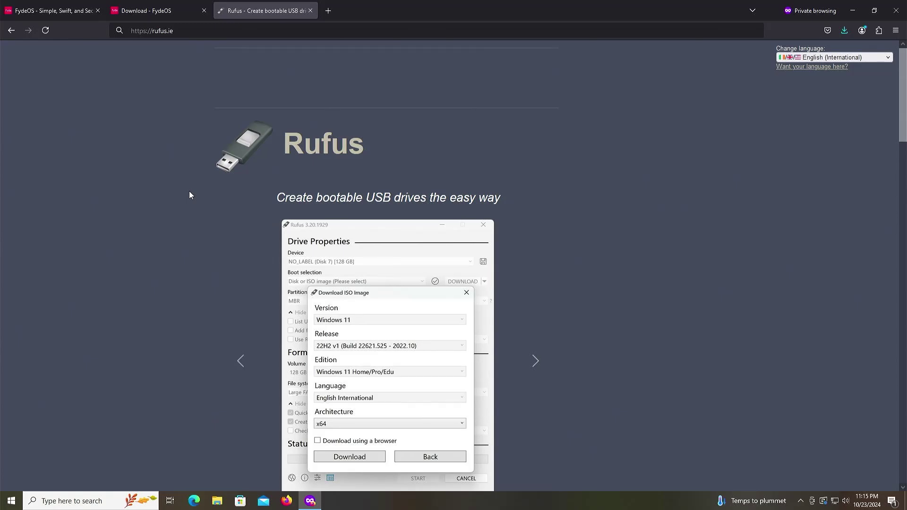
{"action": "scroll", "coordinate": [197, 220], "scroll_direction": "down", "scroll_amount": 7}
{"action": "scroll", "coordinate": [198, 220], "scroll_direction": "down", "scroll_amount": 1}
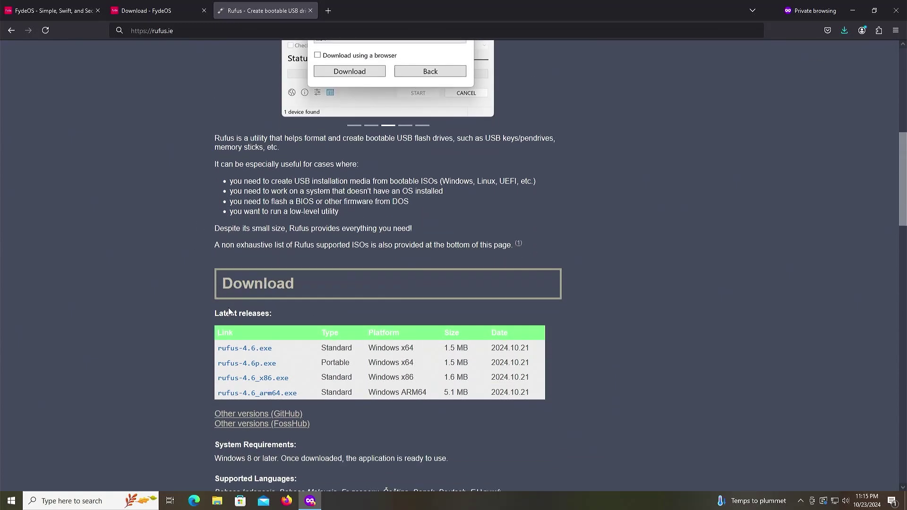
{"action": "left_click", "coordinate": [264, 367]}
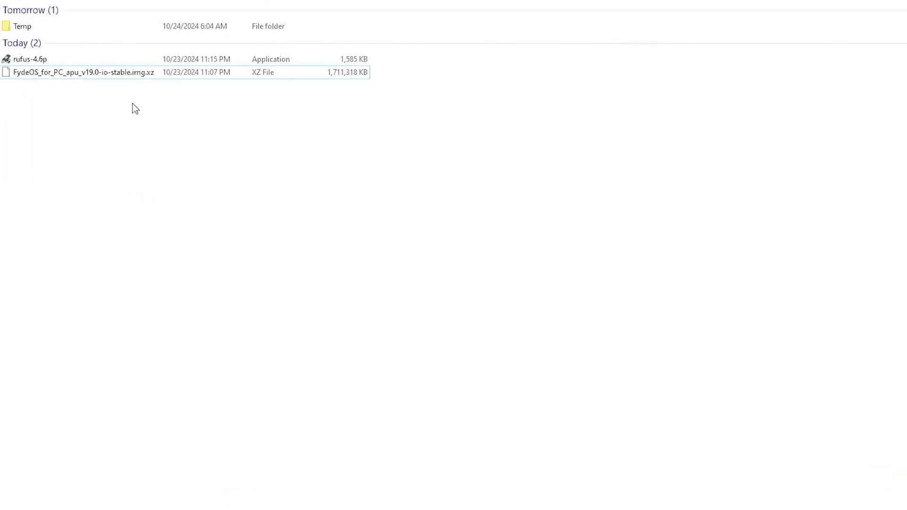
Extract the FydeOS v19.0 .img.xz archive into Downloads with 7-Zip Extract Here.
{"action": "right_click", "coordinate": [118, 75]}
{"action": "mouse_move", "coordinate": [162, 96]}
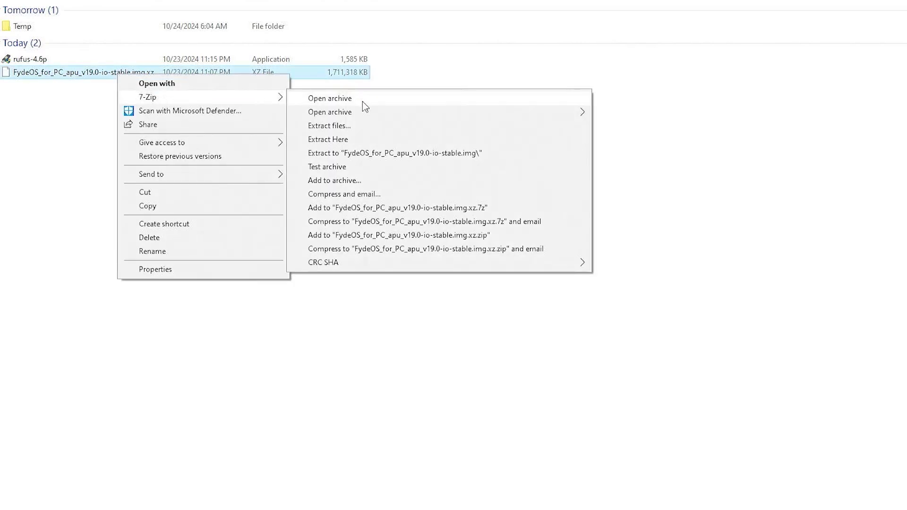
{"action": "left_click", "coordinate": [359, 140]}
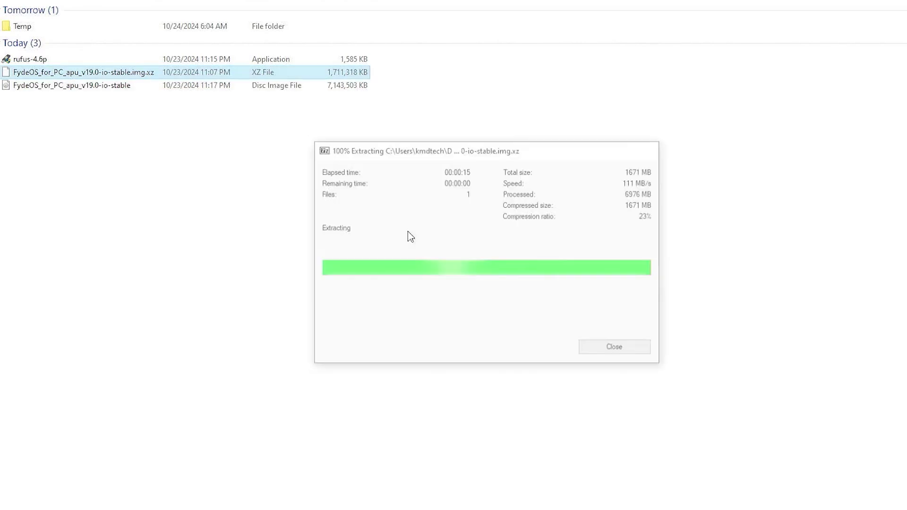
Launch portable Rufus 4.6, allow update checks, and enable List USB Hard Drives.
{"action": "left_click", "coordinate": [37, 61]}
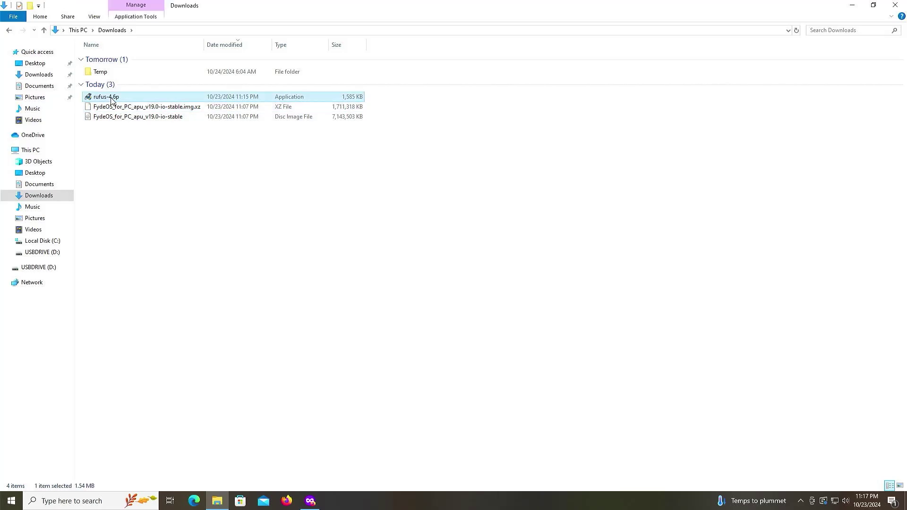
{"action": "double_click", "coordinate": [112, 101]}
{"action": "left_click", "coordinate": [401, 313]}
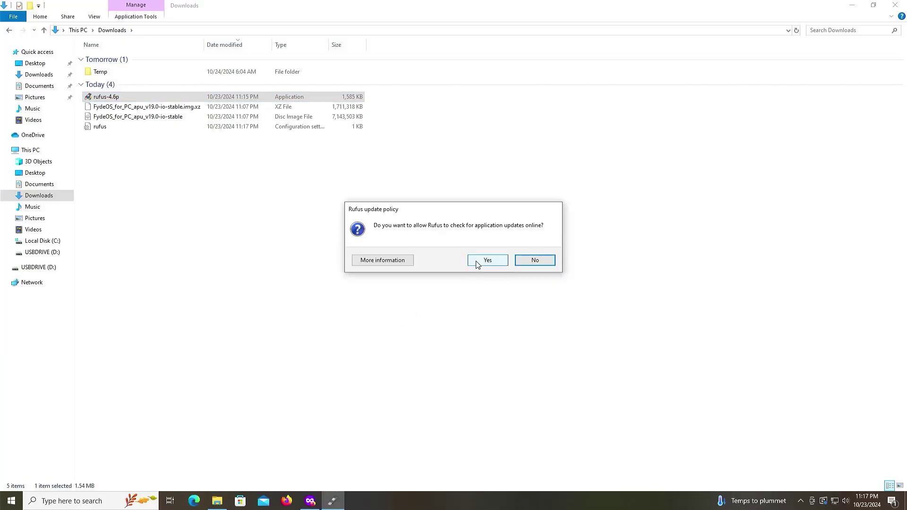
{"action": "left_click", "coordinate": [487, 260]}
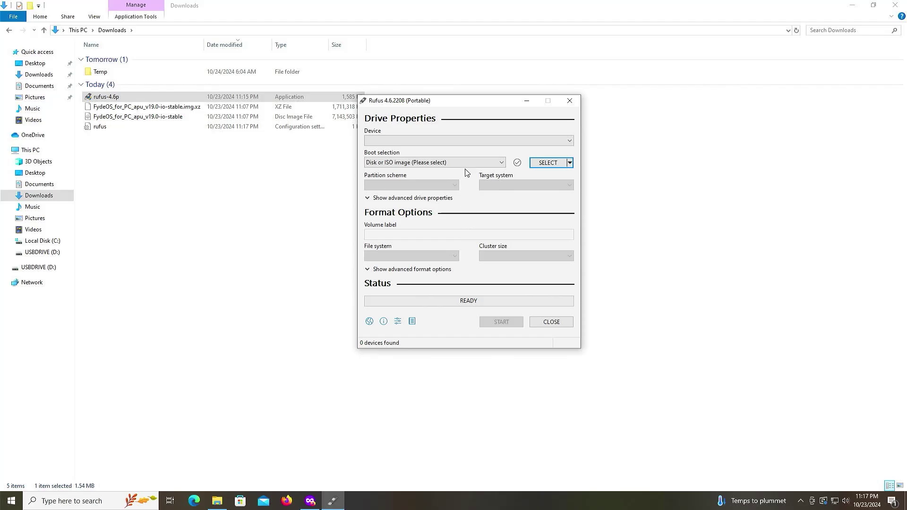
{"action": "left_click", "coordinate": [394, 199]}
{"action": "left_click", "coordinate": [383, 209]}
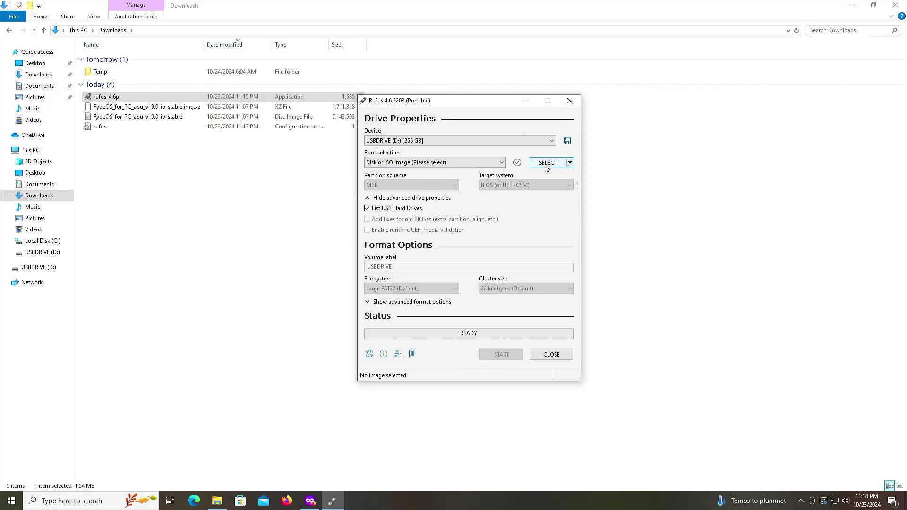
Write the extracted FydeOS v19.0 image to the 256 GB USB drive, then close Rufus.
{"action": "left_click", "coordinate": [532, 162]}
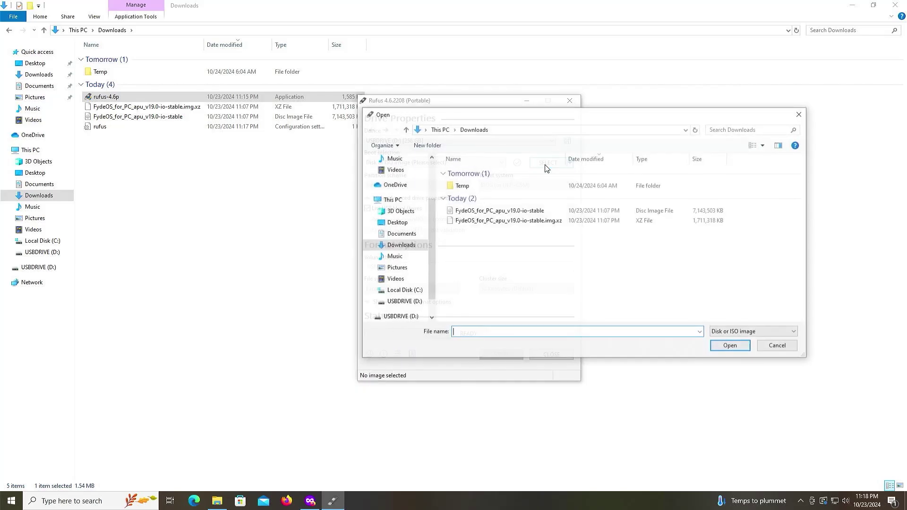
{"action": "left_click", "coordinate": [517, 212]}
{"action": "double_click", "coordinate": [518, 212]}
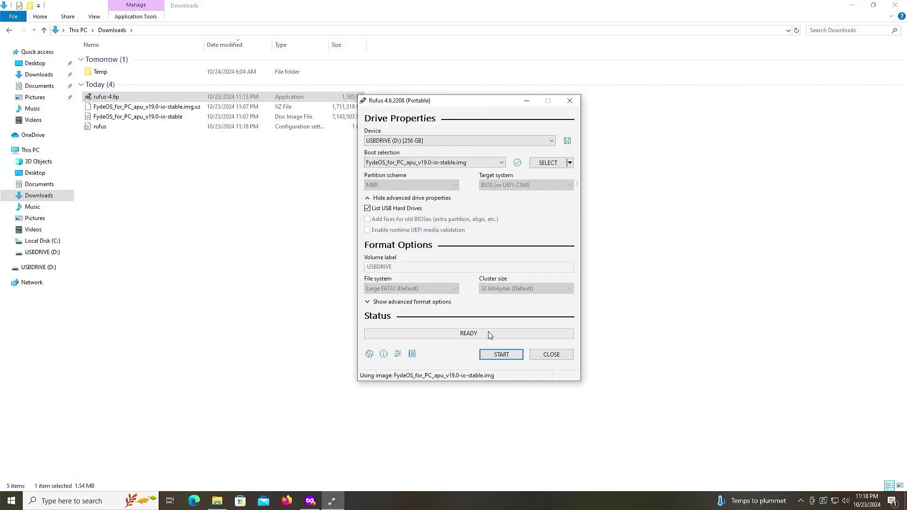
{"action": "left_click", "coordinate": [495, 355]}
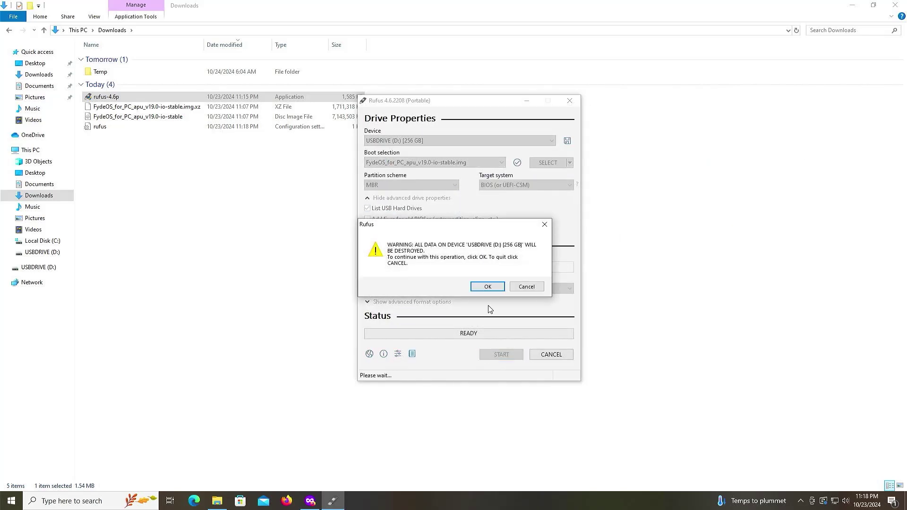
{"action": "left_click", "coordinate": [485, 289]}
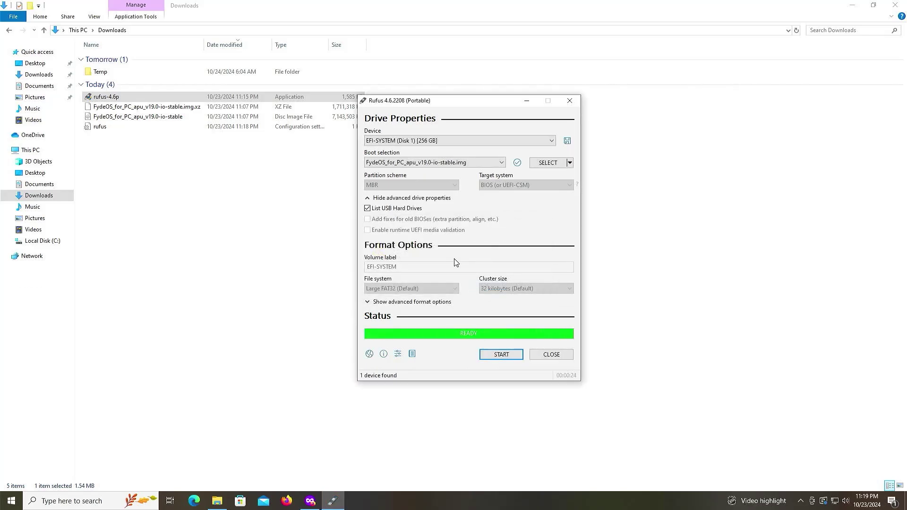
{"action": "left_click", "coordinate": [551, 354]}
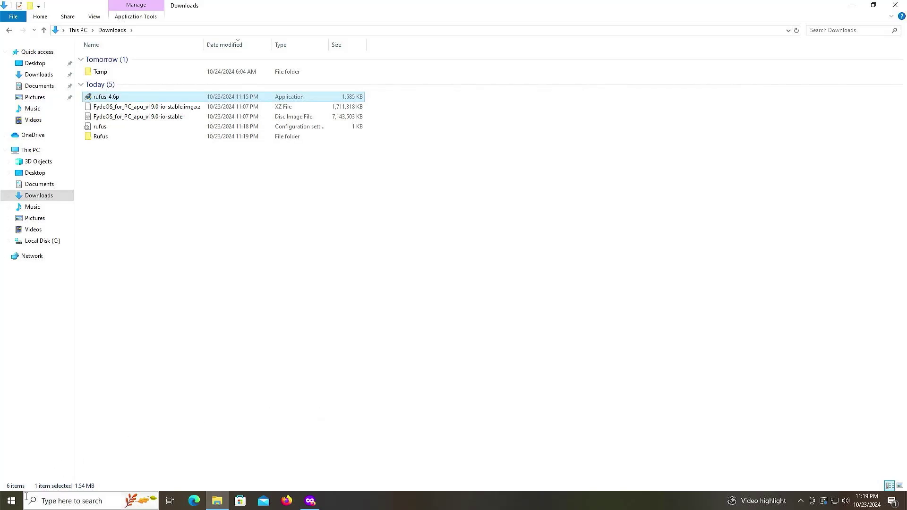
Open Disk Management by searching 'disk m' from Start.
{"action": "left_click", "coordinate": [13, 501]}
{"action": "type", "text": "disk m"}
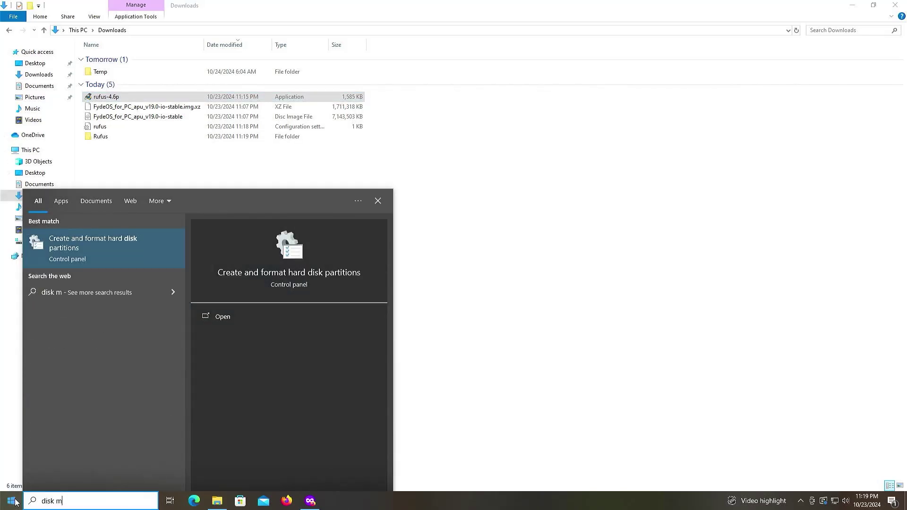
{"action": "left_click", "coordinate": [48, 250]}
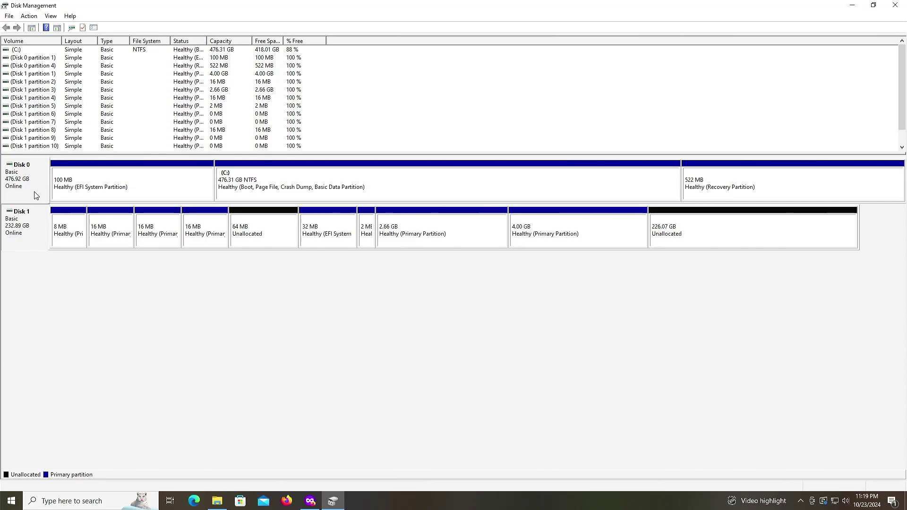
Shrink the C: volume on Disk 0 by 40000 MB.
{"action": "left_click", "coordinate": [335, 190]}
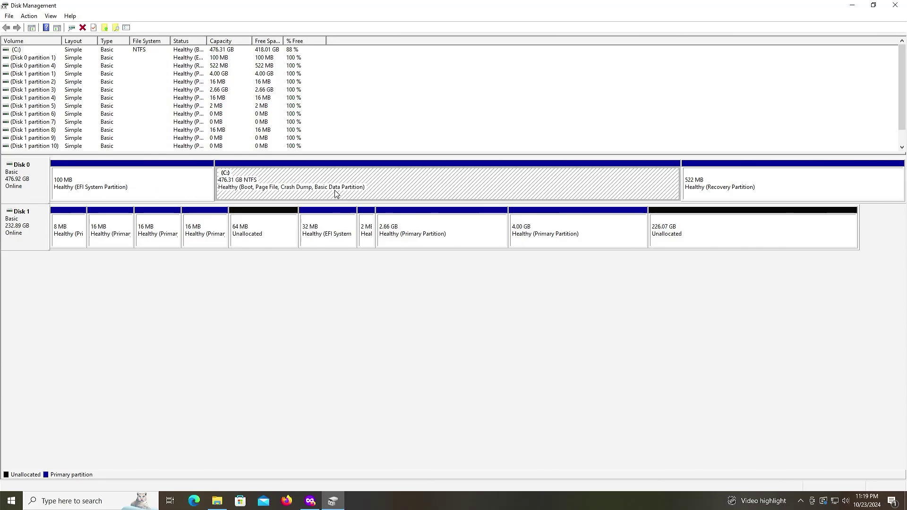
{"action": "right_click", "coordinate": [402, 192]}
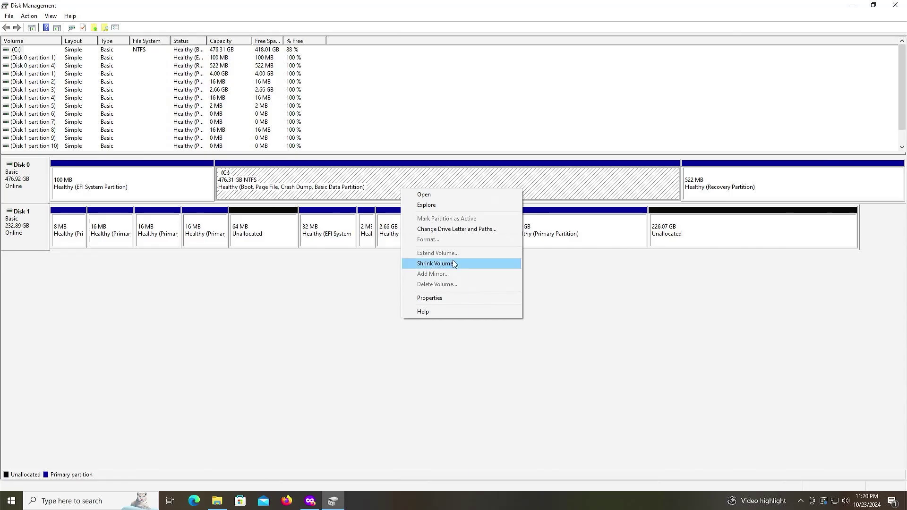
{"action": "left_click", "coordinate": [452, 260]}
{"action": "type", "text": "40000"}
{"action": "left_click", "coordinate": [488, 307]}
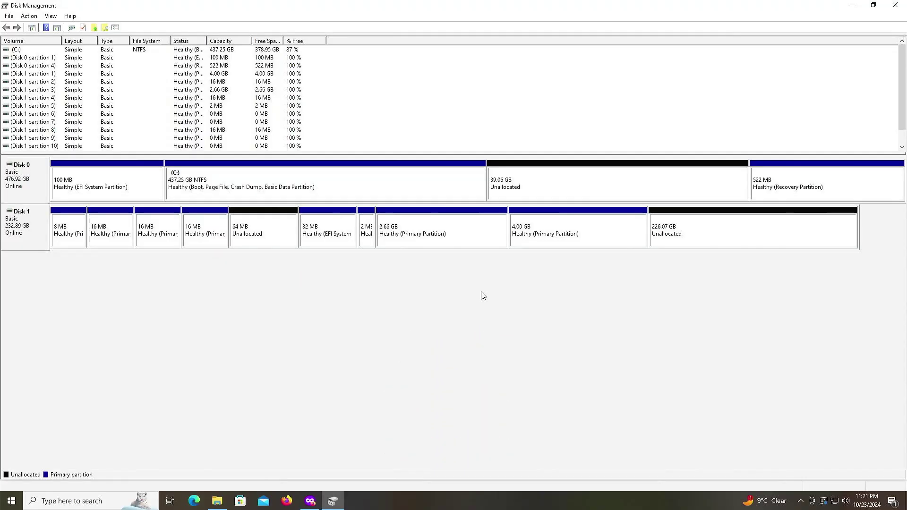
Create a 1024 MB FAT32 simple volume labelled FYDEOS_EFI with the default drive letter D:.
{"action": "right_click", "coordinate": [542, 191]}
{"action": "left_click", "coordinate": [564, 198]}
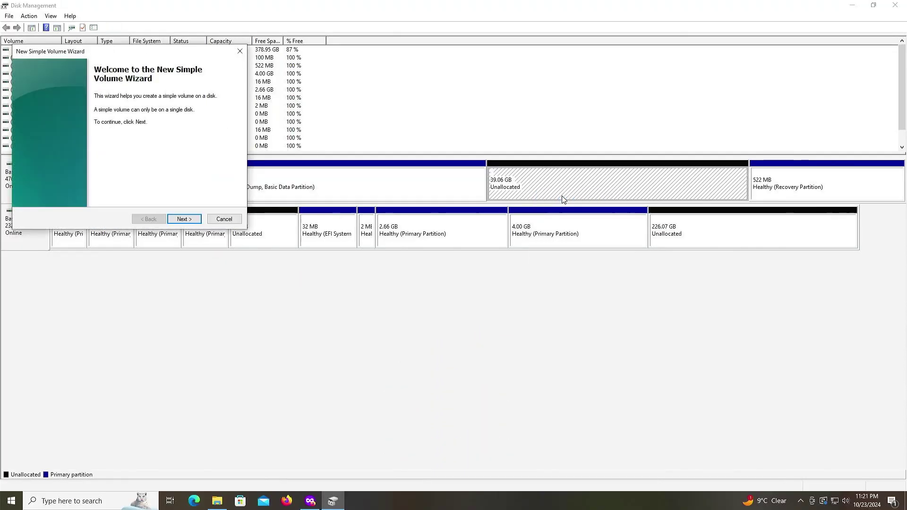
{"action": "left_click", "coordinate": [184, 218]}
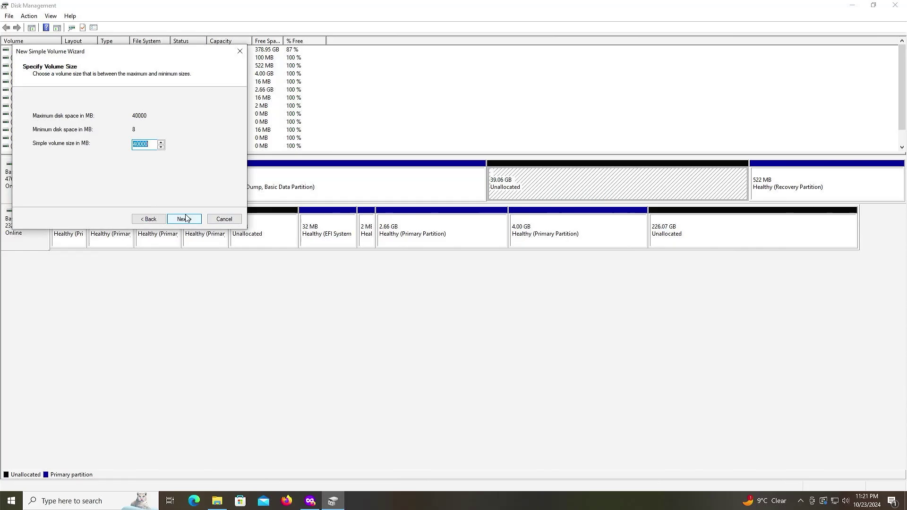
{"action": "type", "text": "1024"}
{"action": "left_click", "coordinate": [185, 220]}
{"action": "left_click", "coordinate": [184, 220]}
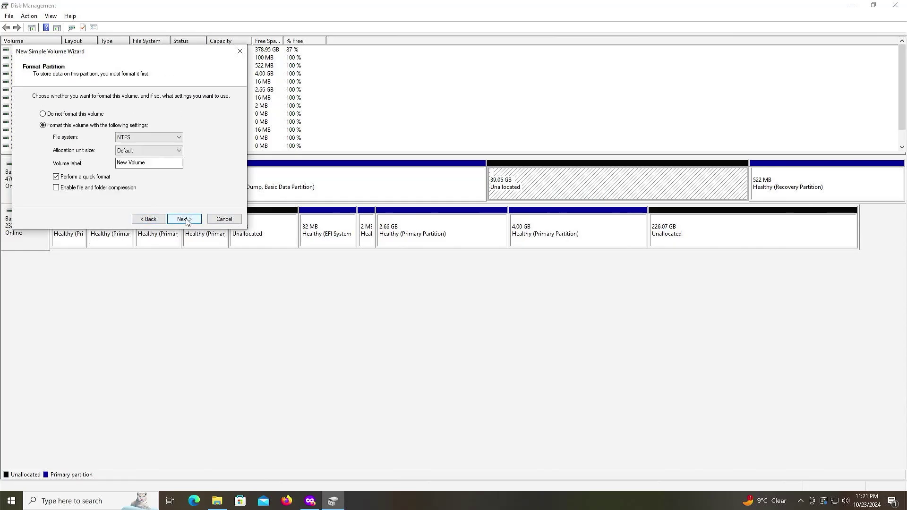
{"action": "left_click", "coordinate": [143, 137]}
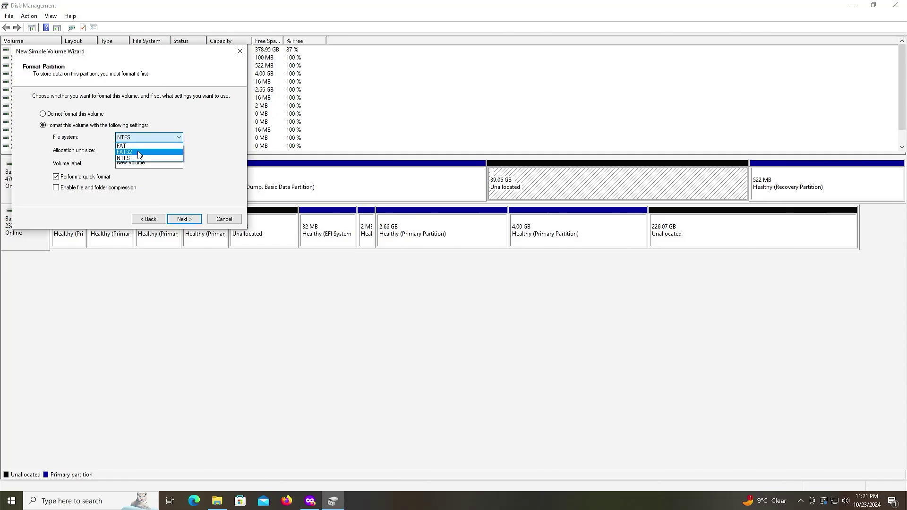
{"action": "left_click", "coordinate": [140, 152]}
{"action": "key", "text": "Tab"}
{"action": "key", "text": "Tab"}
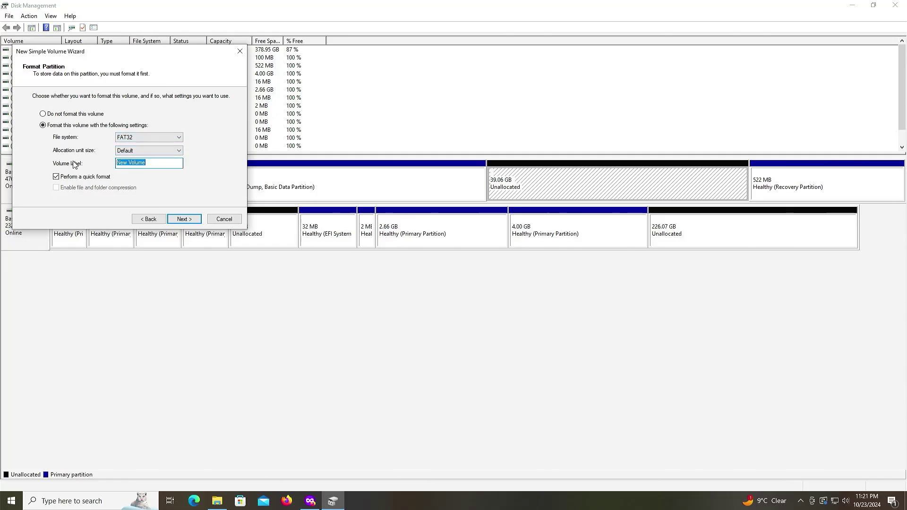
{"action": "type", "text": "FYDEOS_EFI"}
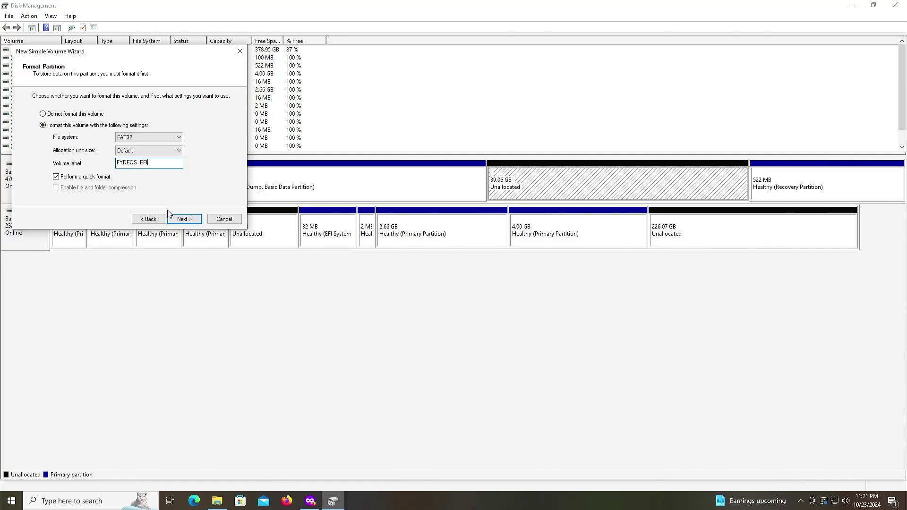
{"action": "left_click", "coordinate": [184, 219]}
{"action": "left_click", "coordinate": [186, 219]}
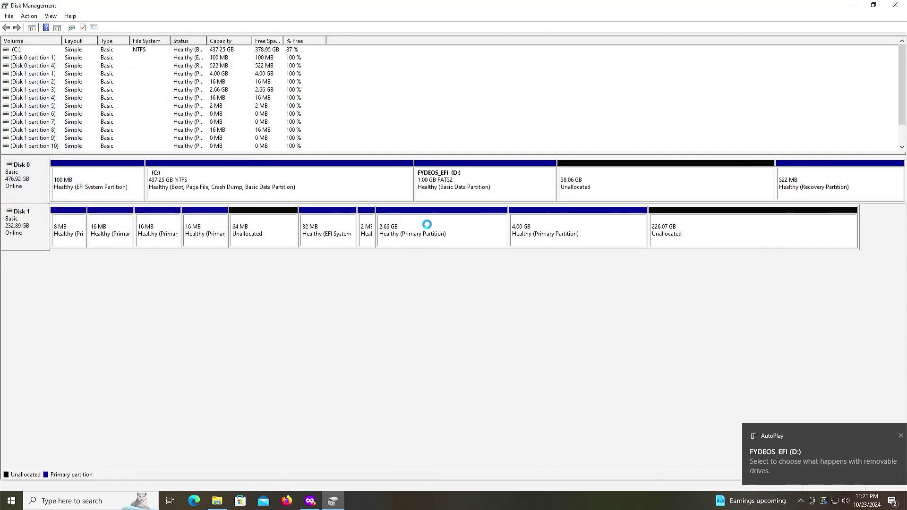
Start a new simple volume on the 38.06 GB unallocated space, keeping 38976 MB and letter E.
{"action": "left_click", "coordinate": [597, 189]}
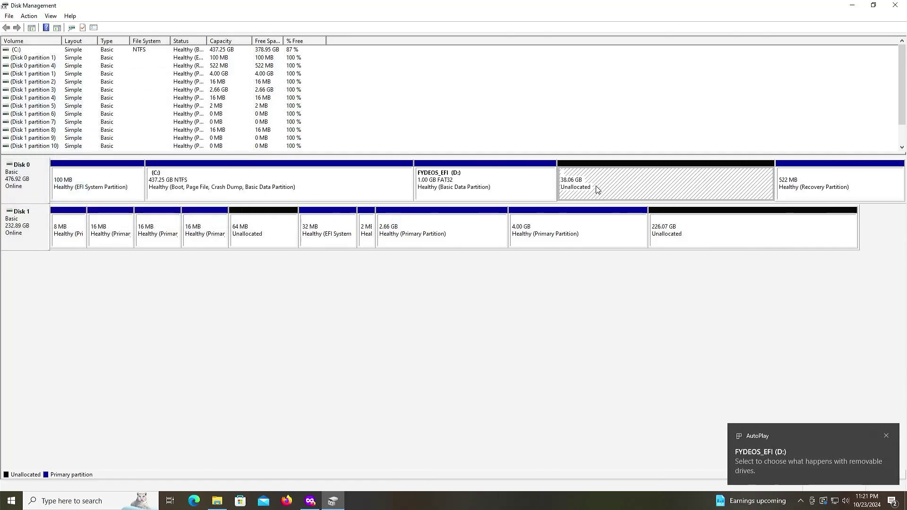
{"action": "right_click", "coordinate": [597, 189]}
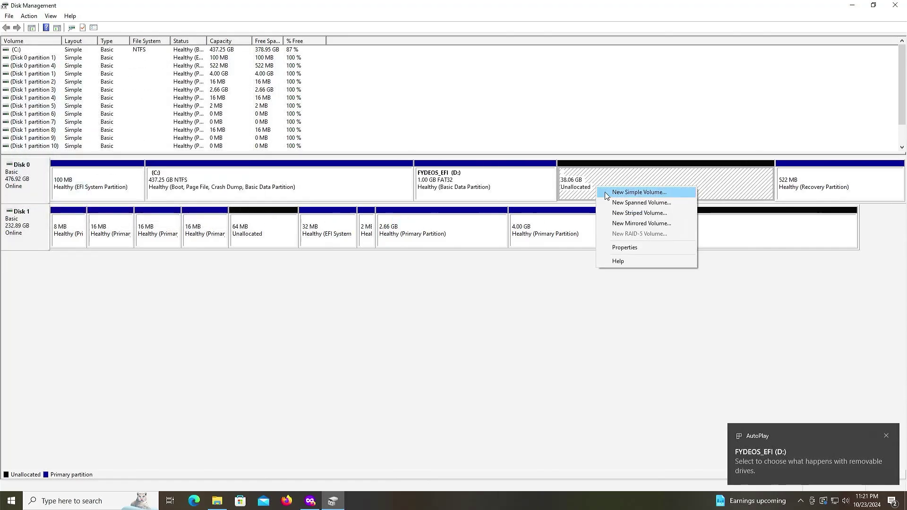
{"action": "left_click", "coordinate": [630, 192]}
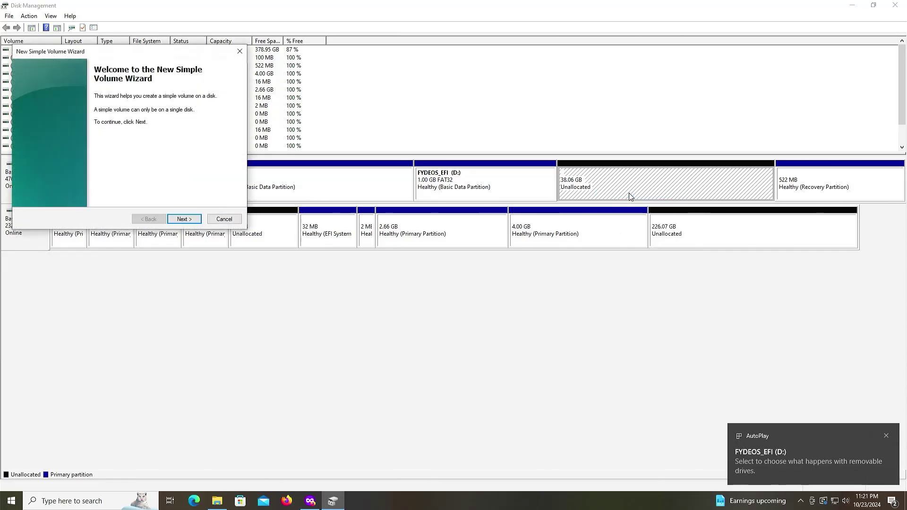
{"action": "left_click", "coordinate": [185, 219]}
{"action": "left_click", "coordinate": [191, 221]}
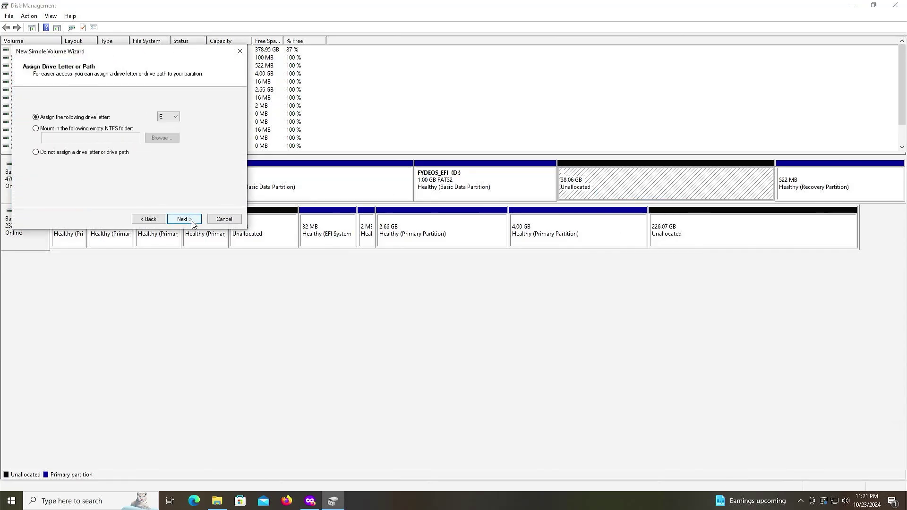
{"action": "left_click", "coordinate": [192, 222]}
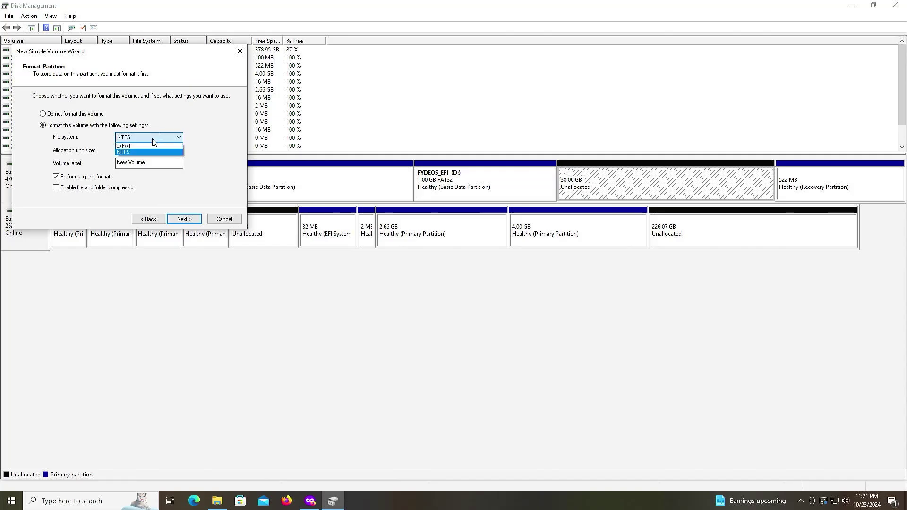
Format the new volume as exFAT labelled FYDEOS, then select the 1 GB FYDEOS_EFI partition.
{"action": "left_click", "coordinate": [152, 146]}
{"action": "left_click", "coordinate": [158, 162]}
{"action": "left_click_drag", "start_coordinate": [158, 162], "coordinate": [64, 165]}
{"action": "type", "text": "FYDEOS"}
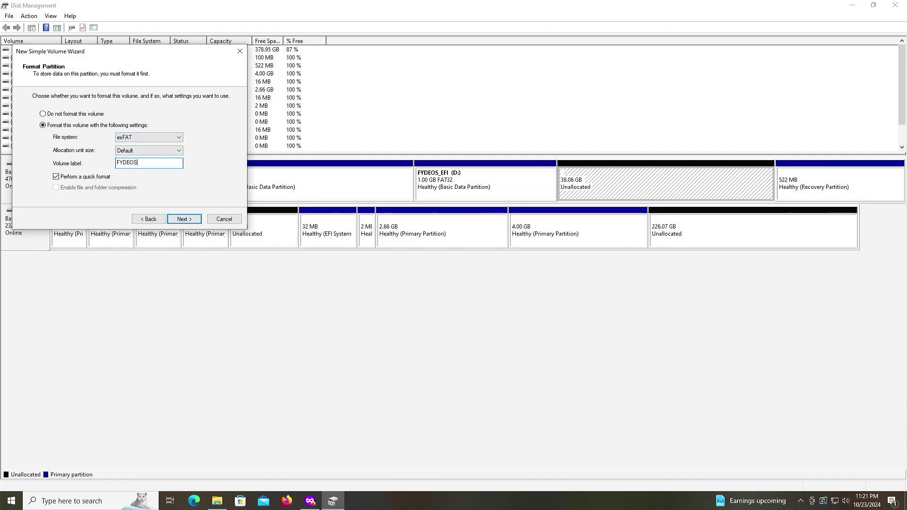
{"action": "left_click", "coordinate": [183, 220]}
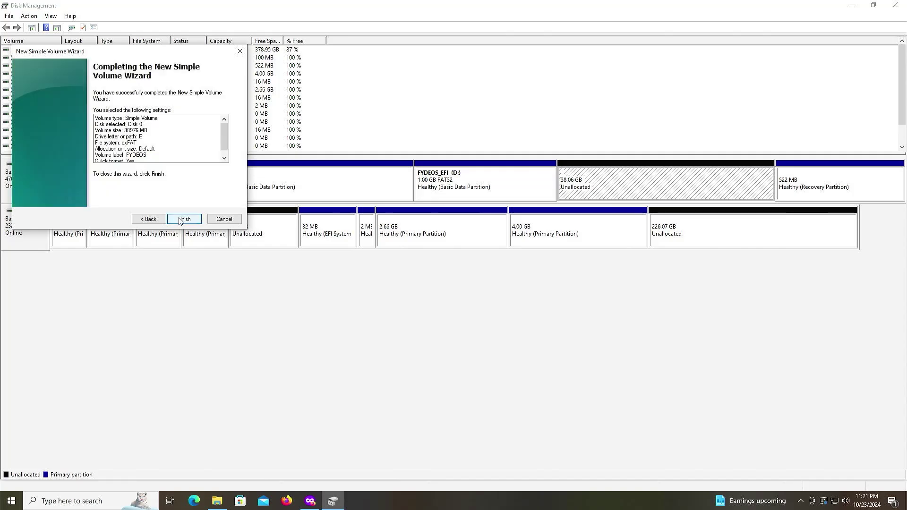
{"action": "left_click", "coordinate": [184, 220]}
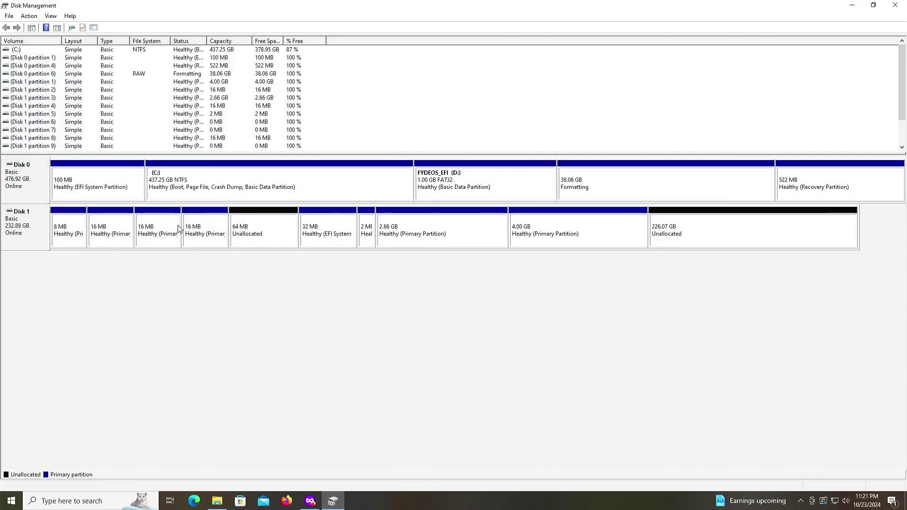
{"action": "left_click", "coordinate": [496, 193]}
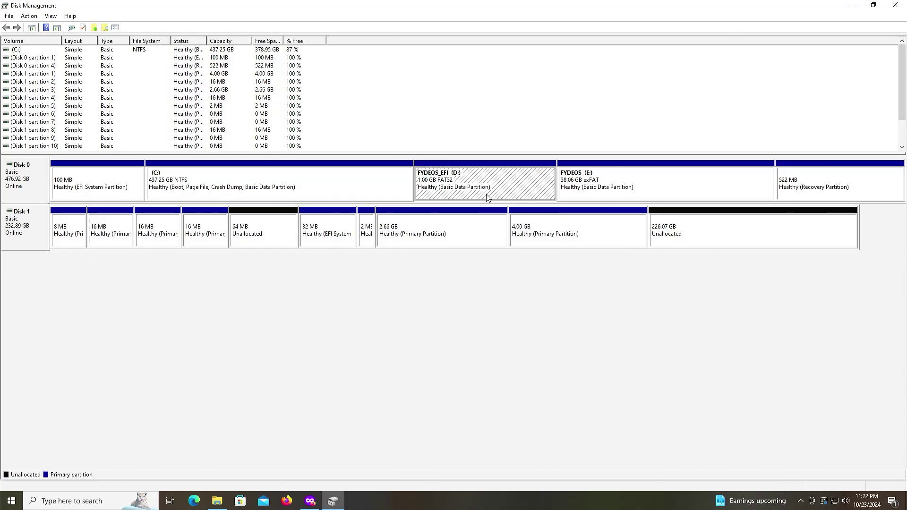
Open Command Prompt as administrator and start diskpart.
{"action": "left_click", "coordinate": [11, 498]}
{"action": "type", "text": "cmd"}
{"action": "key", "text": "Right"}
{"action": "key", "text": "Down"}
{"action": "key", "text": "Down"}
{"action": "key", "text": "Up"}
{"action": "key", "text": "Return"}
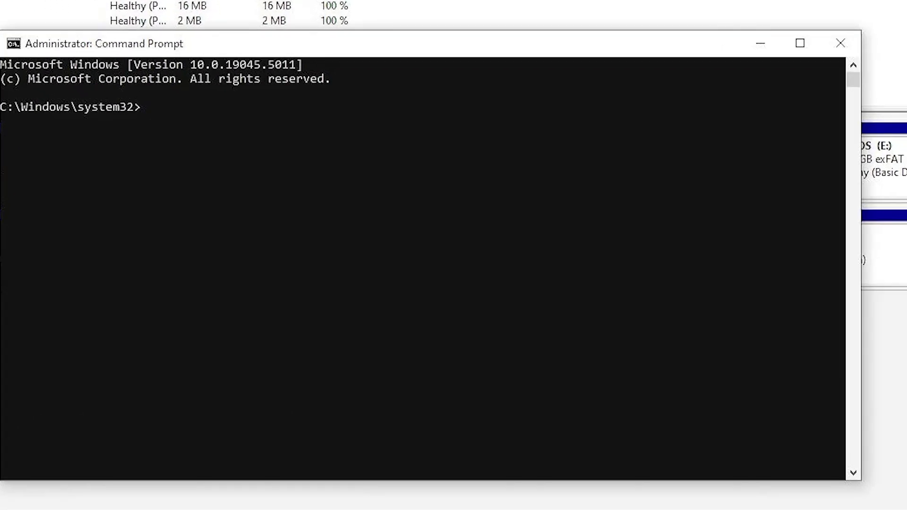
{"action": "type", "text": "diskpart"}
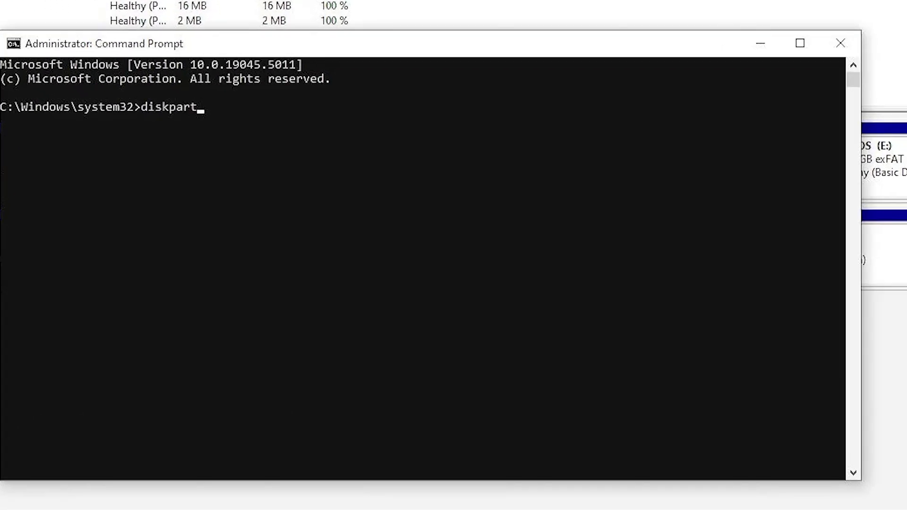
{"action": "key", "text": "Return"}
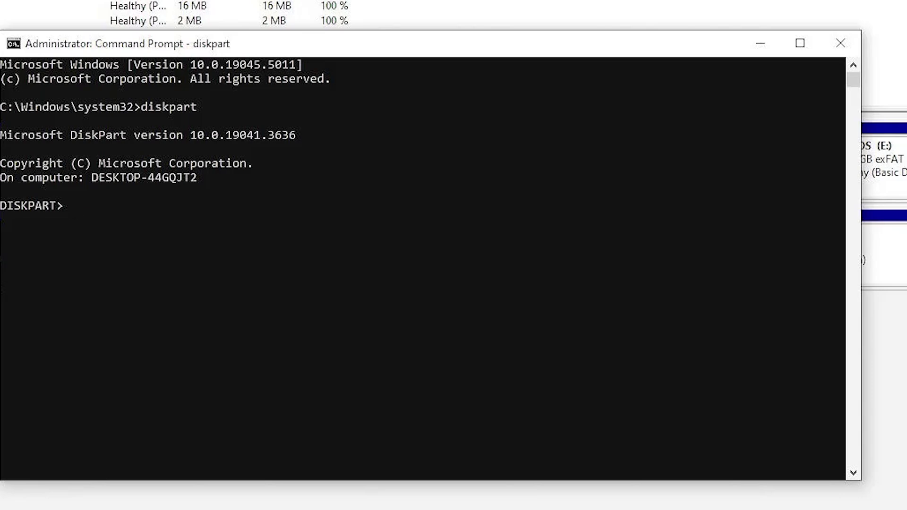
List disks, select disk 0, list its partitions, and select partition 5.
{"action": "type", "text": "list disk"}
{"action": "key", "text": "Return"}
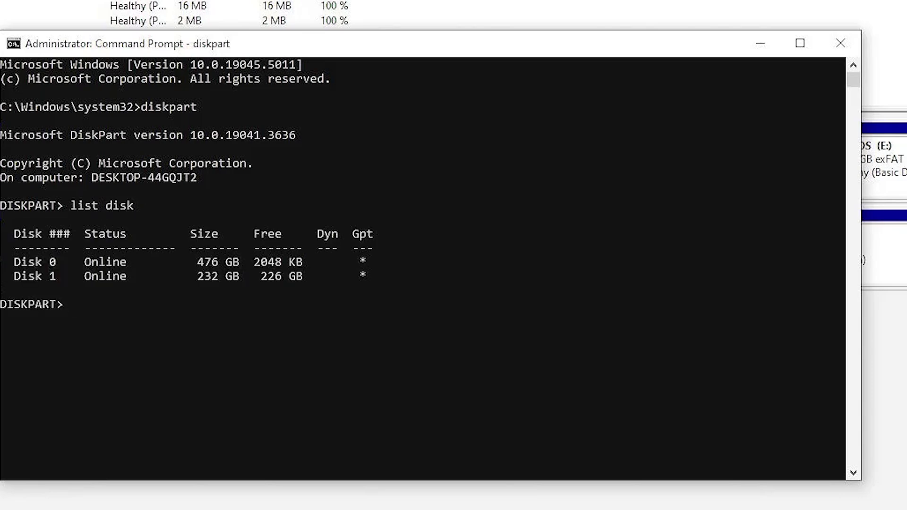
{"action": "type", "text": "sel disk 0"}
{"action": "key", "text": "Return"}
{"action": "type", "text": "list part"}
{"action": "key", "text": "Return"}
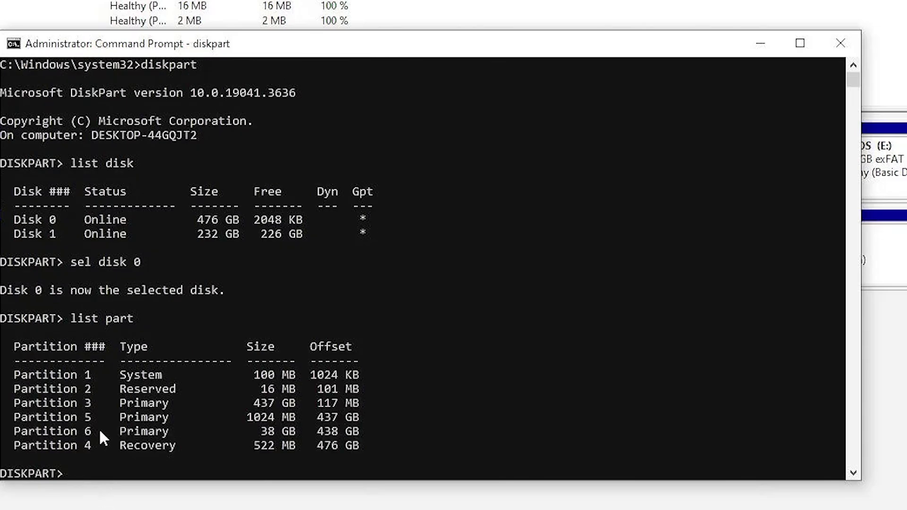
{"action": "type", "text": "sel part 5"}
{"action": "key", "text": "Return"}
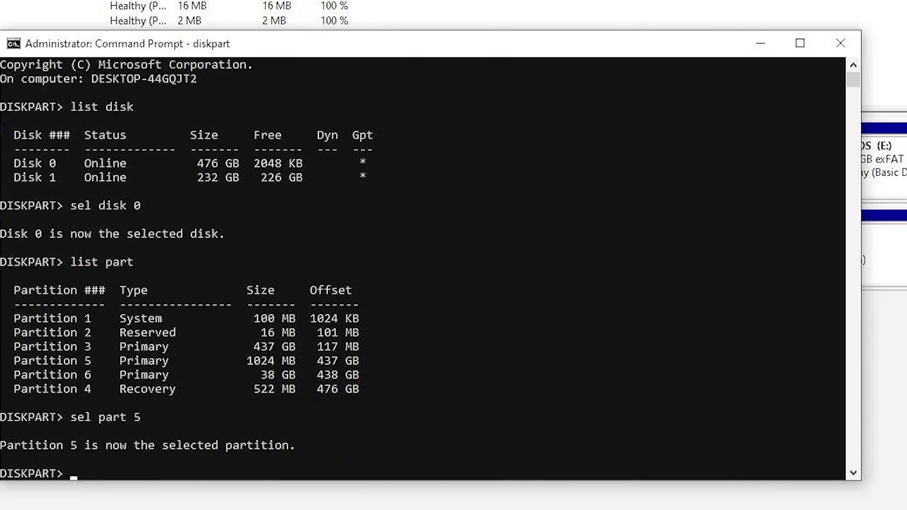
Copy the EFI System GUID from 'help set id' and apply it with set id=.
{"action": "type", "text": "help set id"}
{"action": "key", "text": "Return"}
{"action": "scroll", "coordinate": [384, 407], "scroll_direction": "up", "scroll_amount": 8}
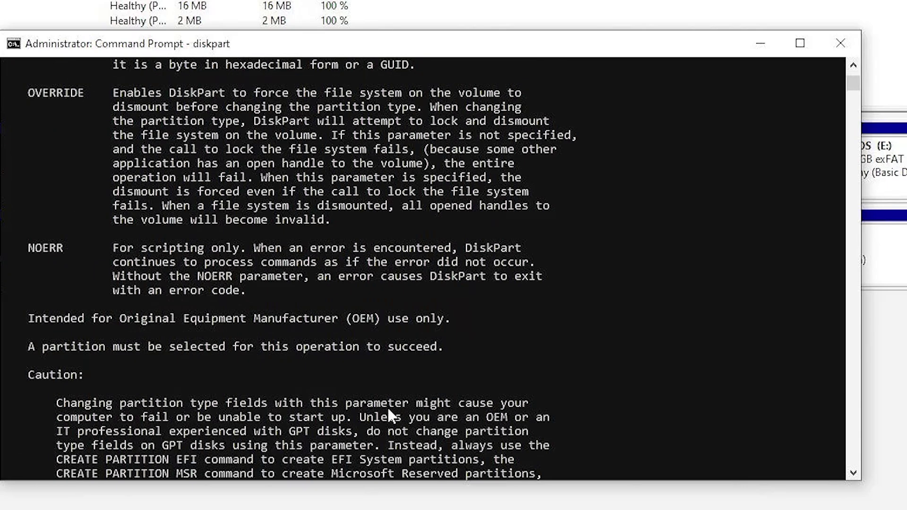
{"action": "scroll", "coordinate": [387, 406], "scroll_direction": "up", "scroll_amount": 7}
{"action": "left_click", "coordinate": [433, 208]}
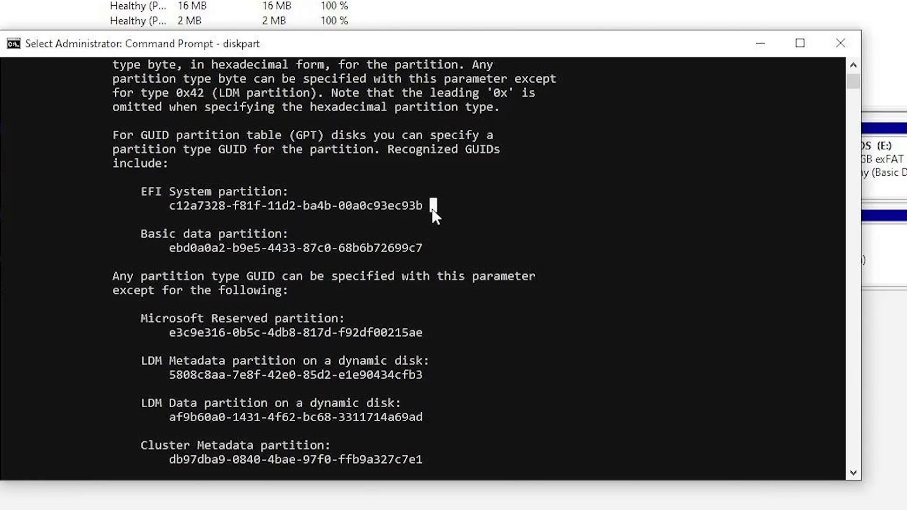
{"action": "left_click", "coordinate": [416, 207]}
{"action": "left_click_drag", "start_coordinate": [417, 208], "coordinate": [173, 210]}
{"action": "key", "text": "ctrl+c"}
{"action": "type", "text": "set i"}
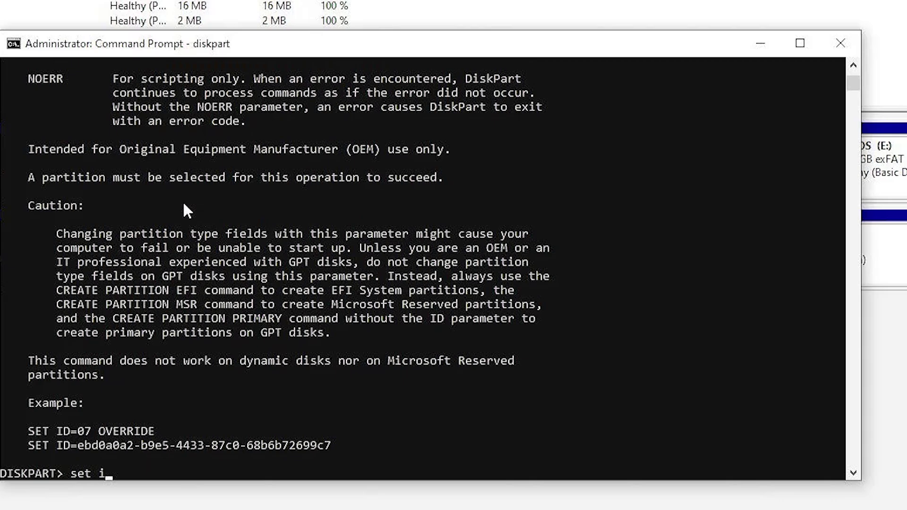
{"action": "type", "text": "d="}
{"action": "key", "text": "ctrl+v"}
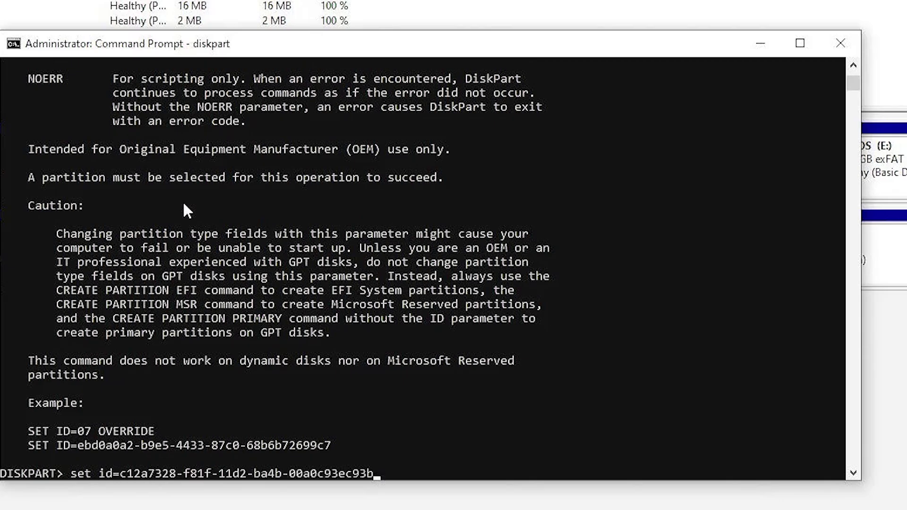
{"action": "key", "text": "Return"}
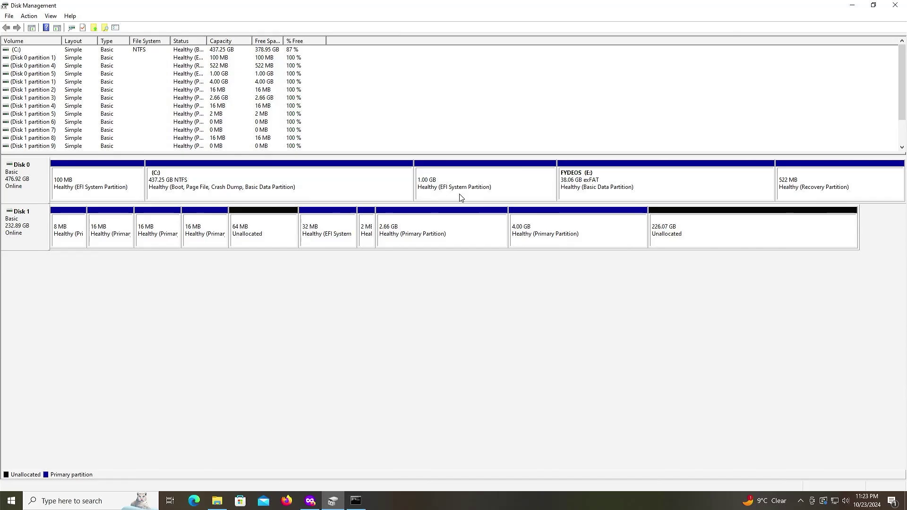
Restart the PC from the Start button's power menu to enter the firmware setup.
{"action": "right_click", "coordinate": [12, 501]}
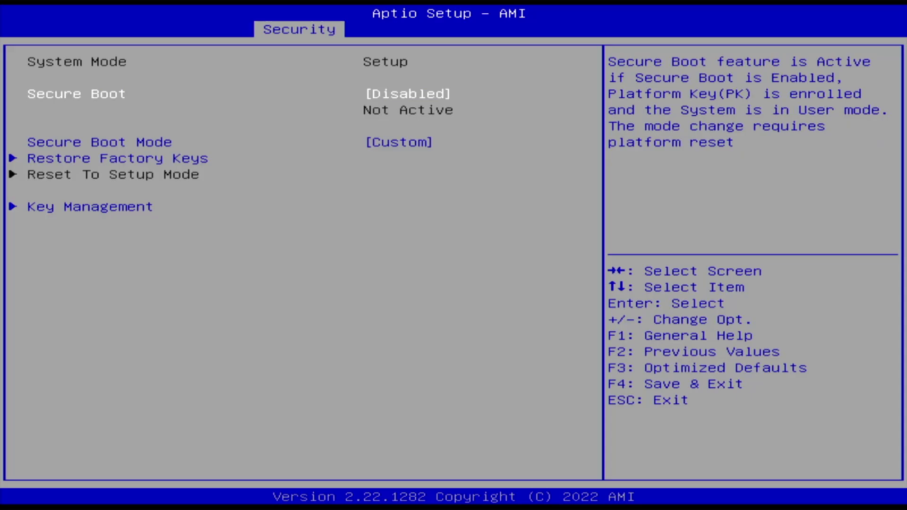
On the Boot tab, set Boot Option #1 to USB Device, then head to Save & Exit.
{"action": "key", "text": "Right"}
{"action": "key", "text": "Down"}
{"action": "key", "text": "Down"}
{"action": "key", "text": "Down"}
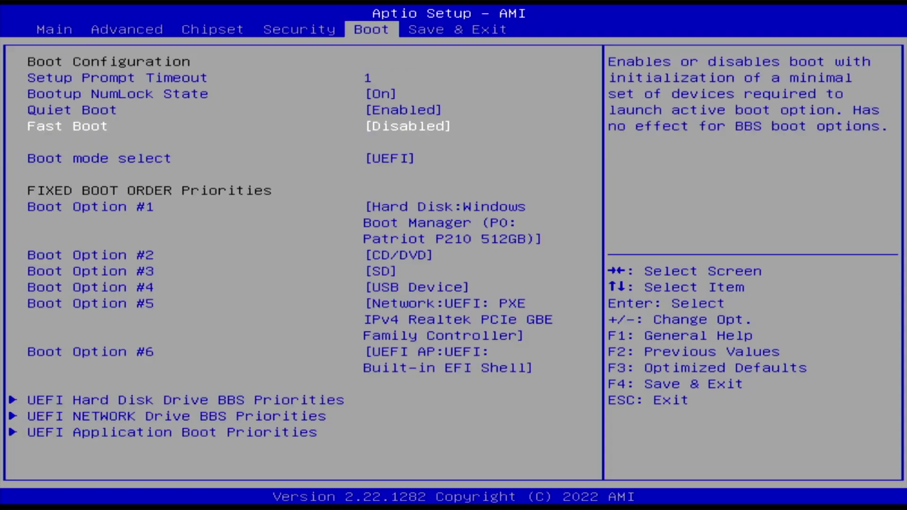
{"action": "key", "text": "Down"}
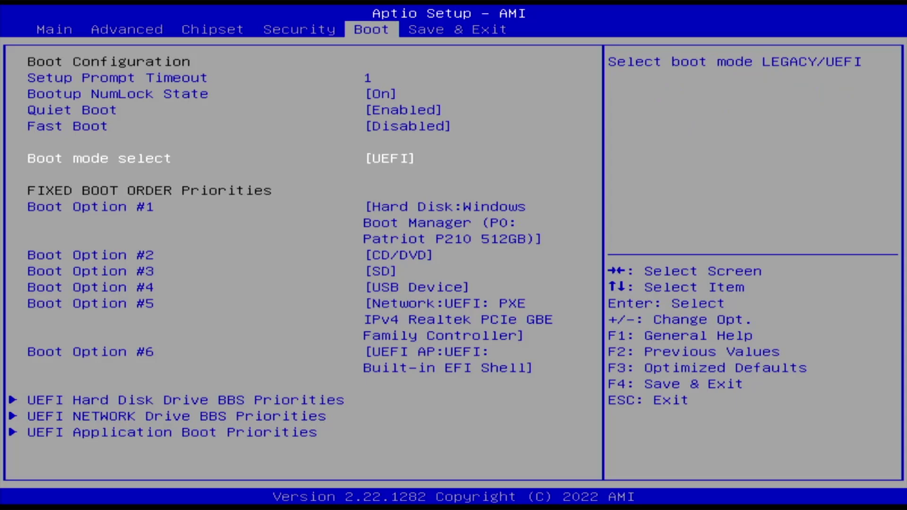
{"action": "key", "text": "Down"}
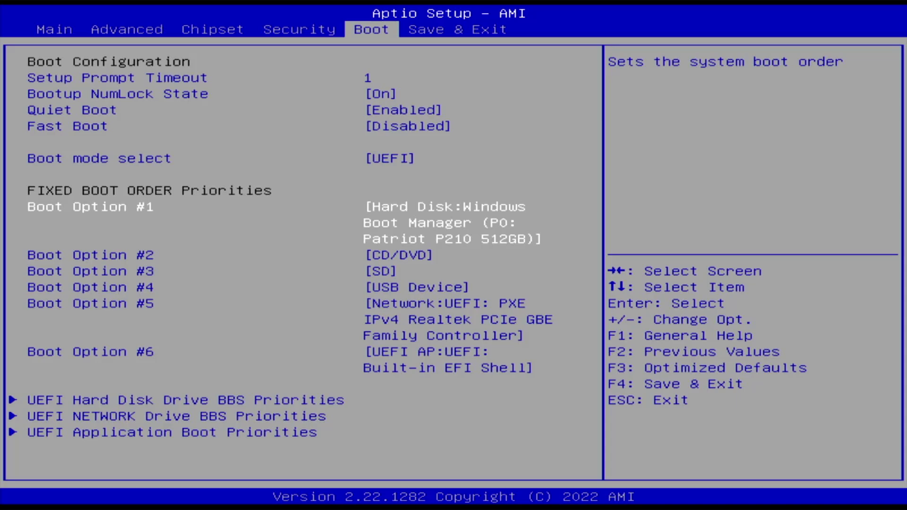
{"action": "key", "text": "Return"}
{"action": "key", "text": "Down"}
{"action": "key", "text": "Down"}
{"action": "key", "text": "Down"}
{"action": "key", "text": "Return"}
{"action": "key", "text": "Right"}
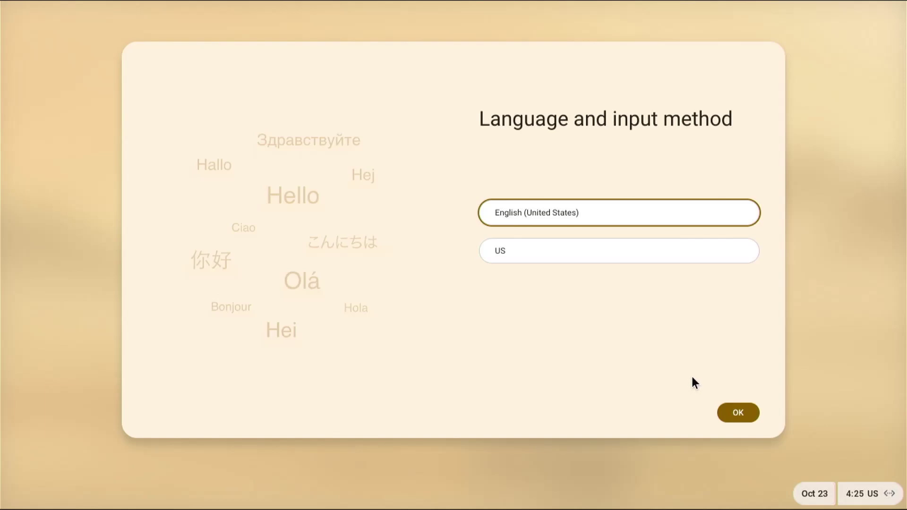
Start FydeOS setup in English (United States) and choose multi-boot installation alongside Windows.
{"action": "left_click", "coordinate": [743, 412]}
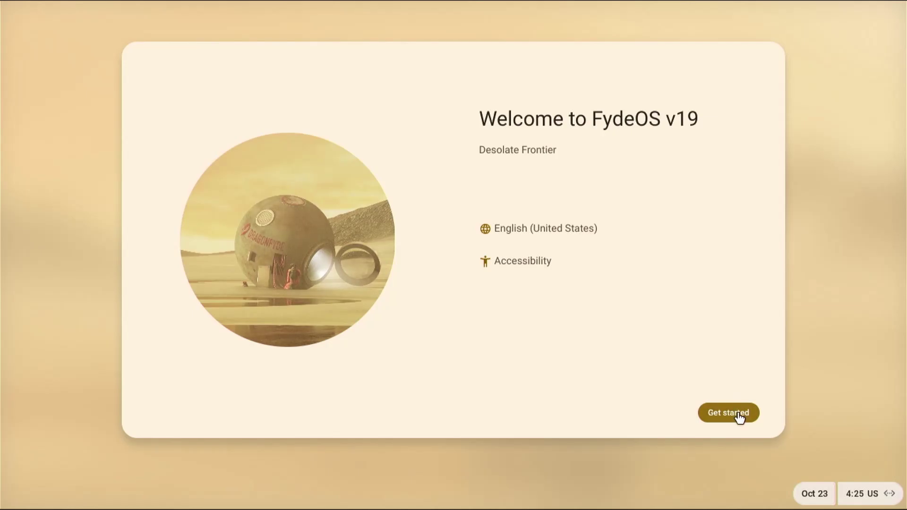
{"action": "left_click", "coordinate": [739, 415]}
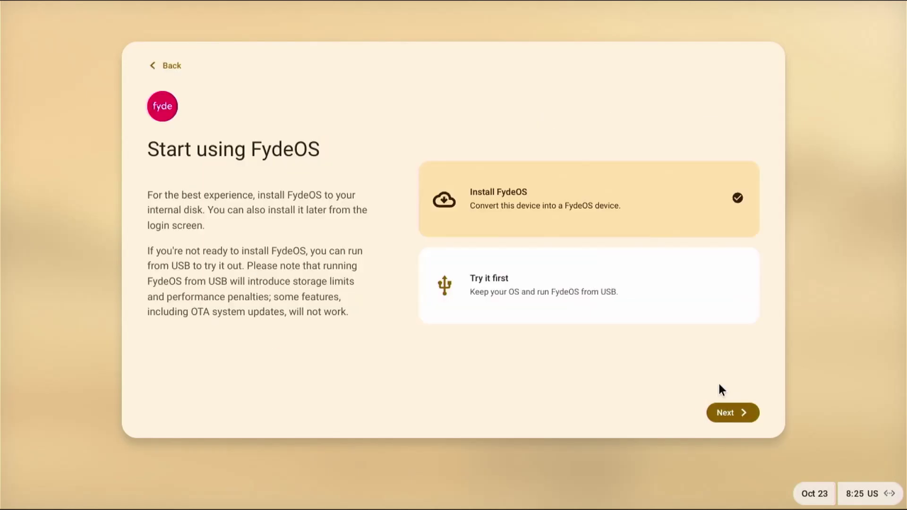
{"action": "left_click", "coordinate": [736, 413]}
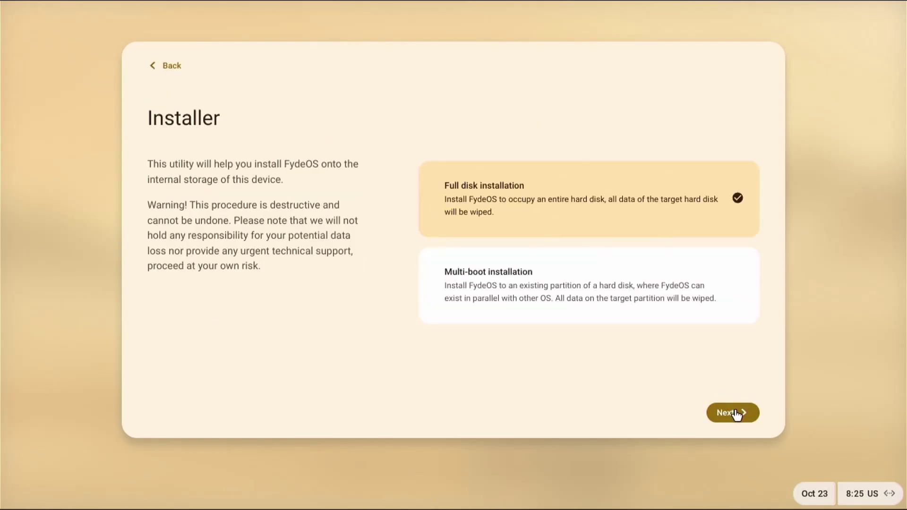
{"action": "left_click", "coordinate": [614, 317]}
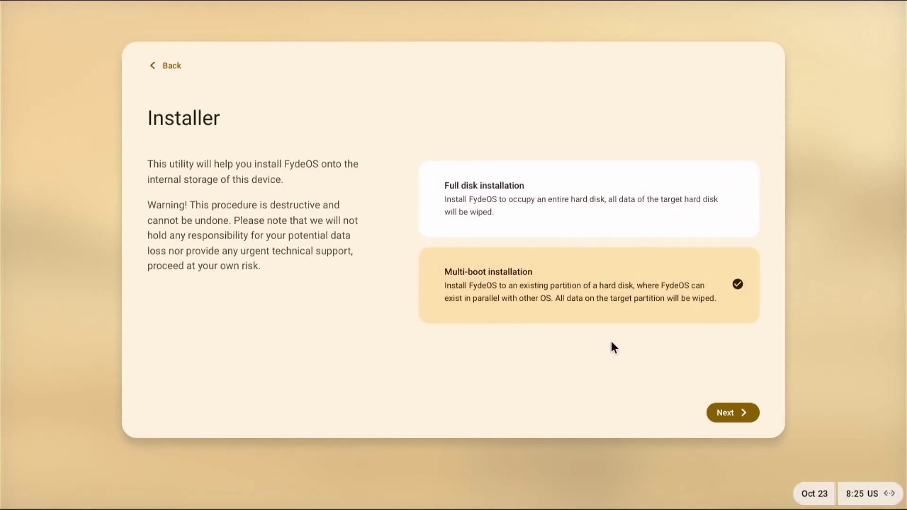
{"action": "left_click", "coordinate": [730, 414]}
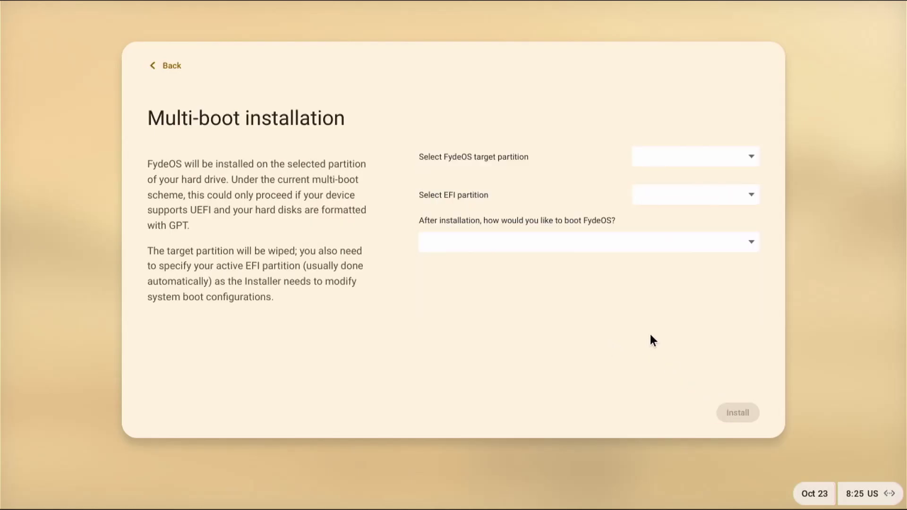
Install to /dev/sda5 (38.1G) with /dev/sda4 (1G) as EFI and rEFInd configured.
{"action": "left_click", "coordinate": [704, 159]}
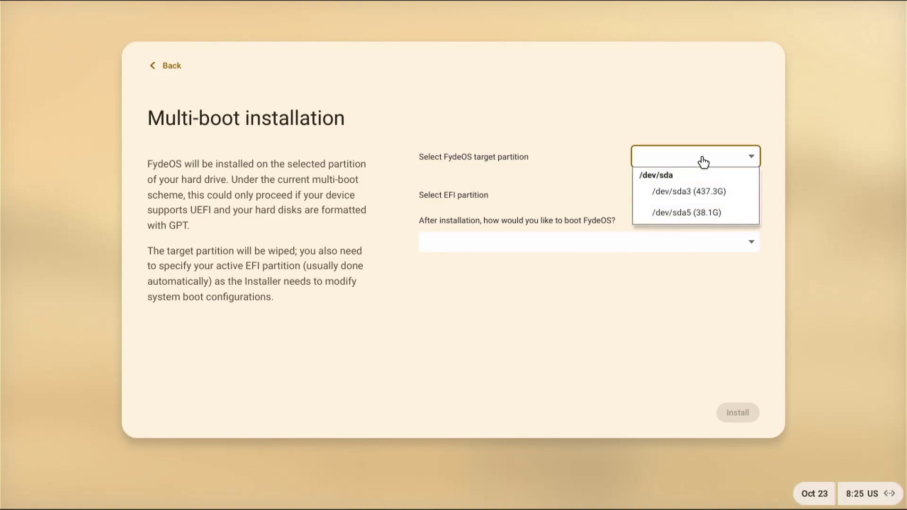
{"action": "left_click", "coordinate": [694, 217]}
{"action": "left_click", "coordinate": [674, 203]}
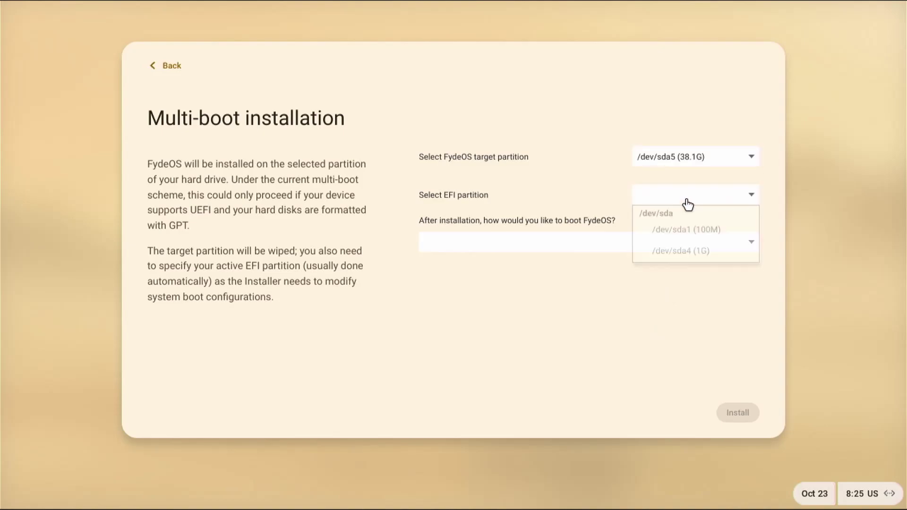
{"action": "left_click", "coordinate": [689, 254]}
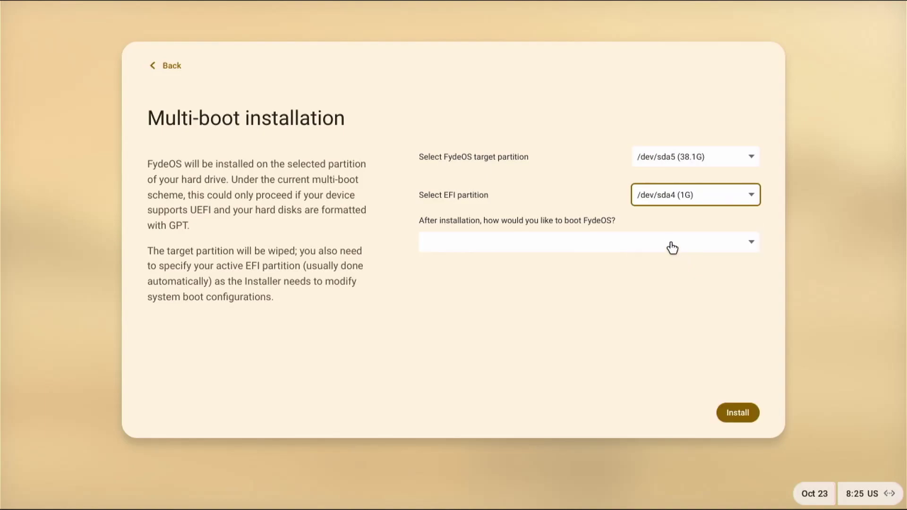
{"action": "left_click", "coordinate": [669, 245]}
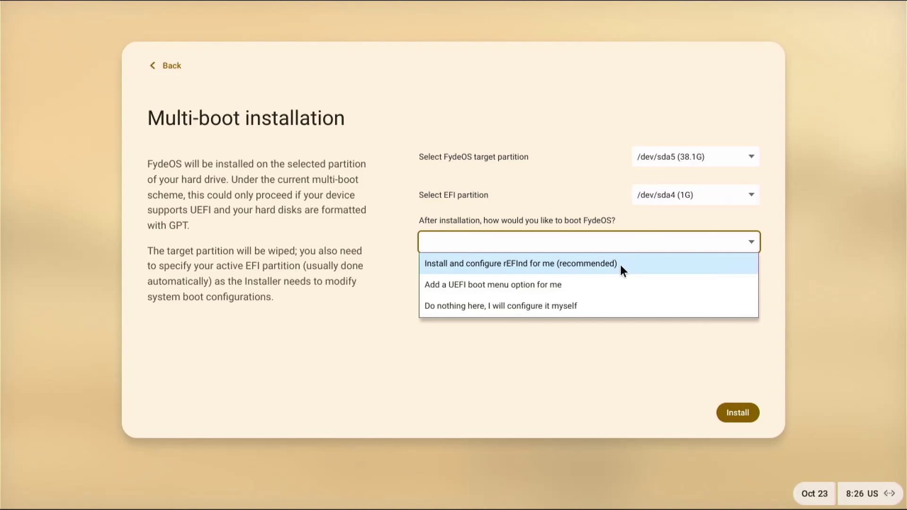
{"action": "left_click", "coordinate": [620, 265]}
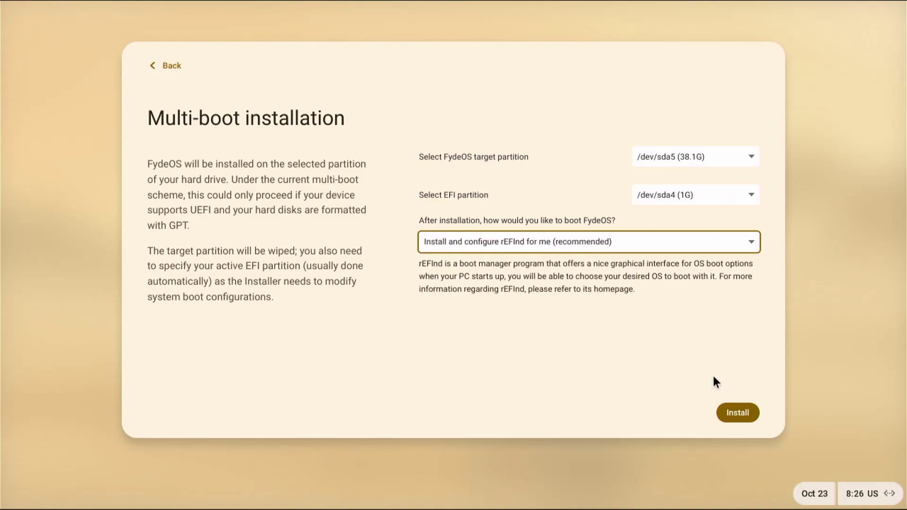
{"action": "left_click", "coordinate": [737, 414]}
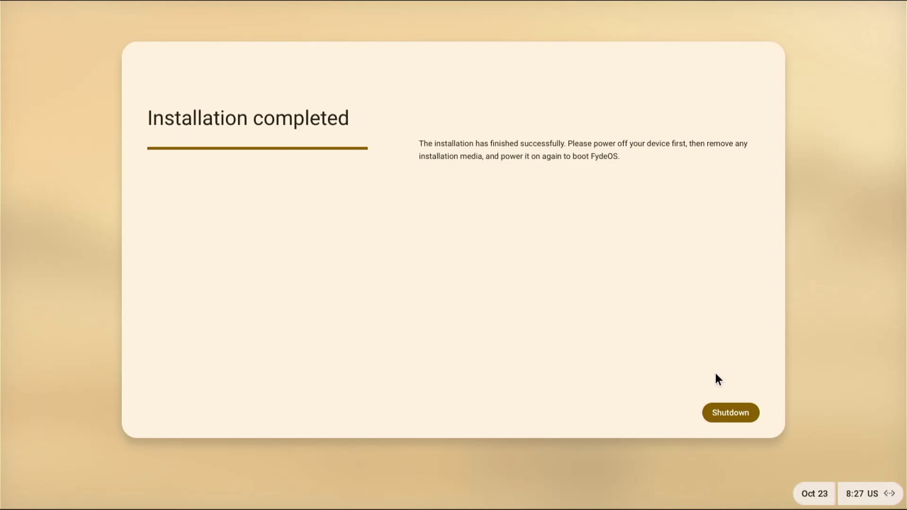
Shut down after installing, then make rEFInd boot manager Boot Option #1 in Aptio Setup.
{"action": "left_click", "coordinate": [733, 418]}
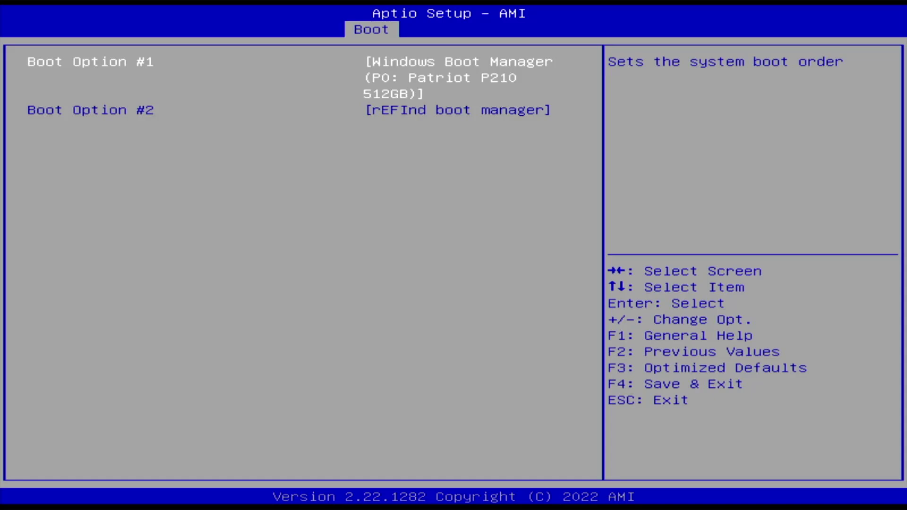
{"action": "key", "text": "Return"}
{"action": "key", "text": "Down"}
{"action": "key", "text": "Return"}
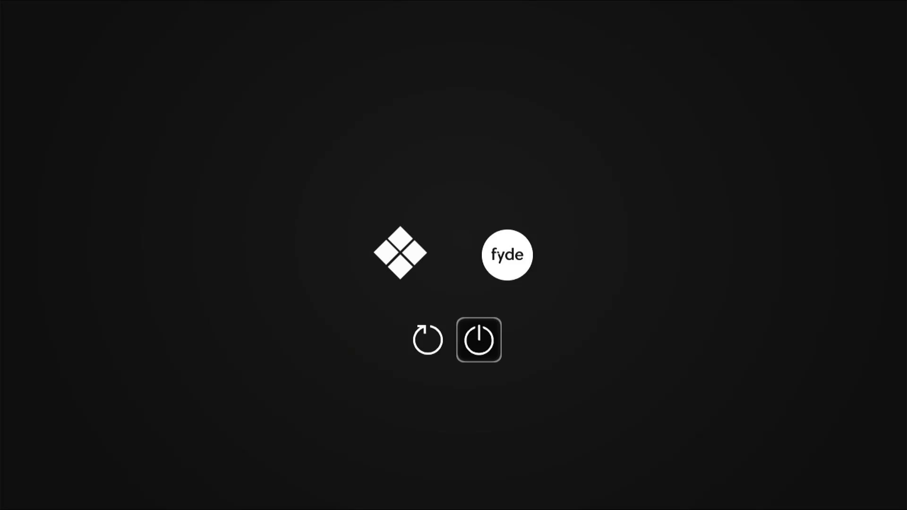
Select the FydeOS entry in the rEFInd chooser and boot it.
{"action": "key", "text": "Left"}
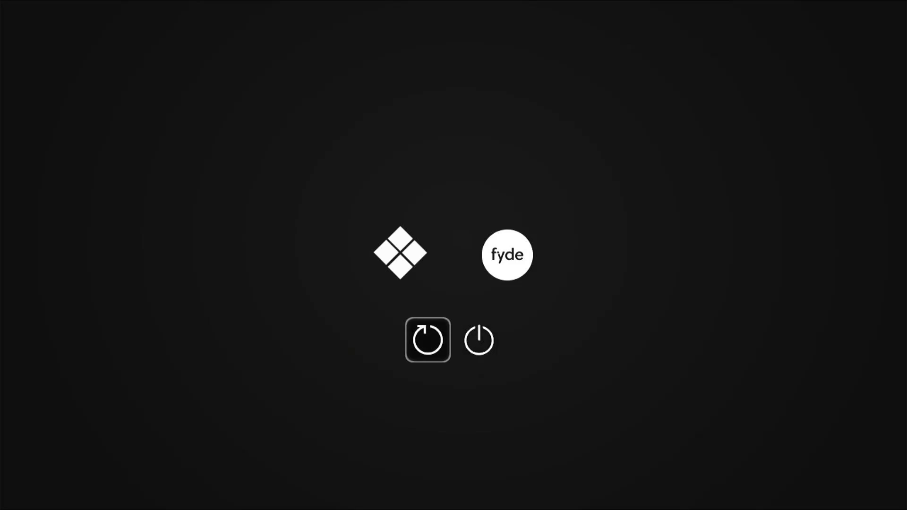
{"action": "key", "text": "Up"}
{"action": "key", "text": "Right"}
{"action": "key", "text": "Return"}
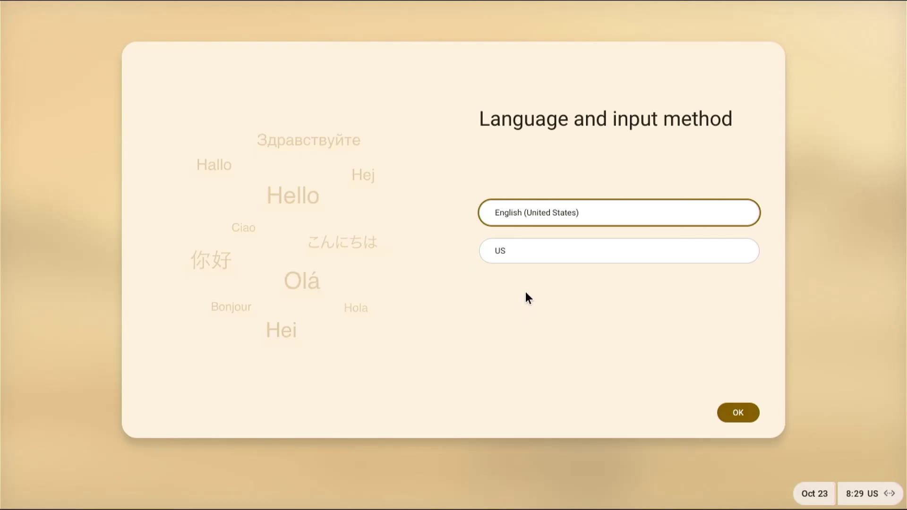
Accept English (United States) with US keyboard, then agree to the Terms of Service and privacy statement.
{"action": "left_click", "coordinate": [744, 418]}
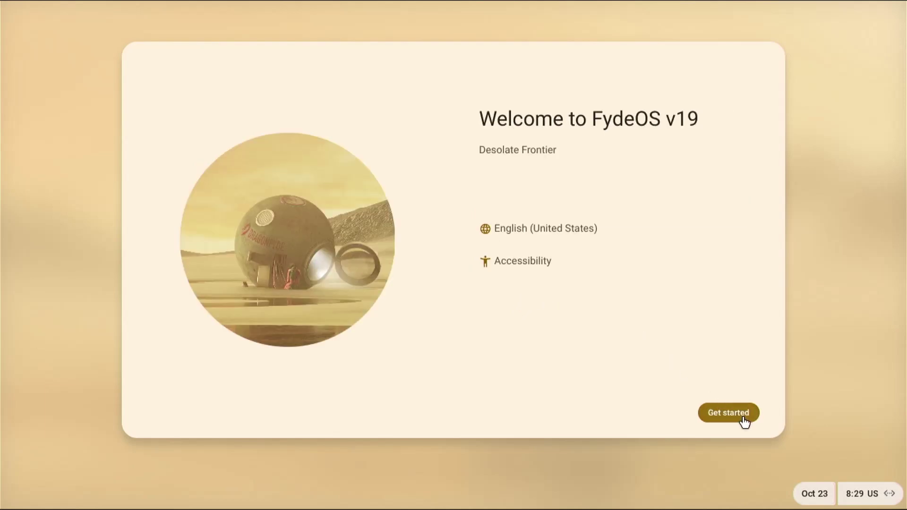
{"action": "left_click", "coordinate": [739, 411]}
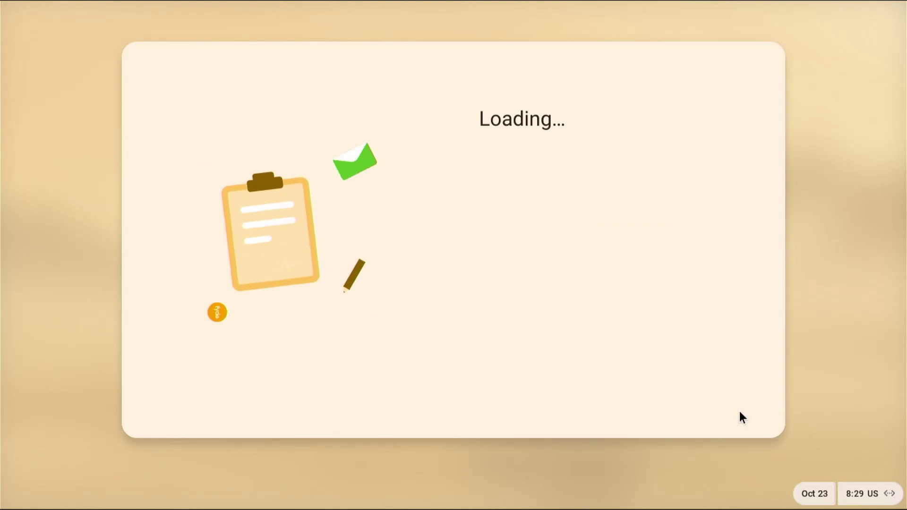
{"action": "left_click", "coordinate": [725, 416]}
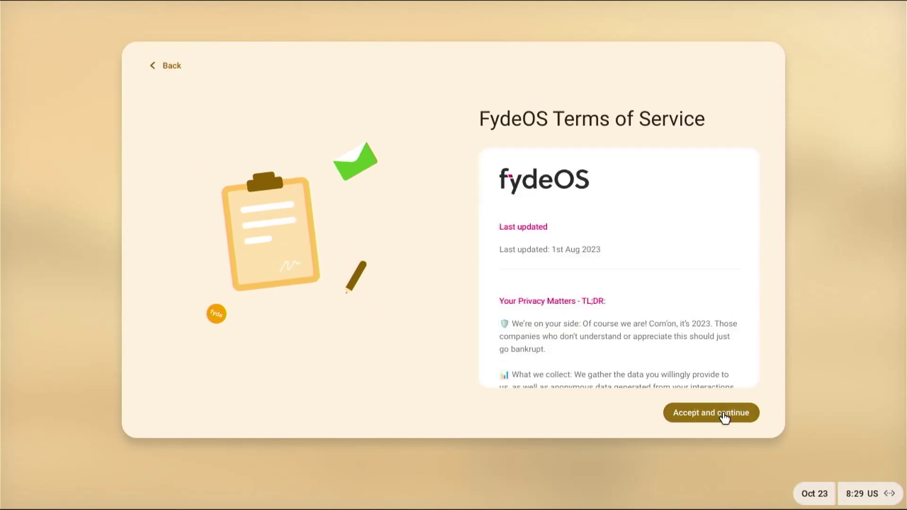
{"action": "left_click", "coordinate": [725, 416]}
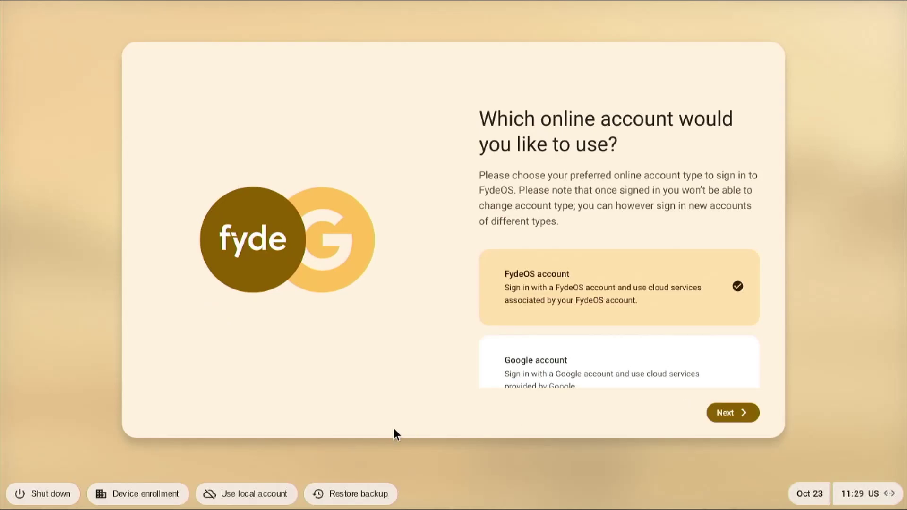
Switch to a local account and create it with a username and password.
{"action": "left_click", "coordinate": [255, 490]}
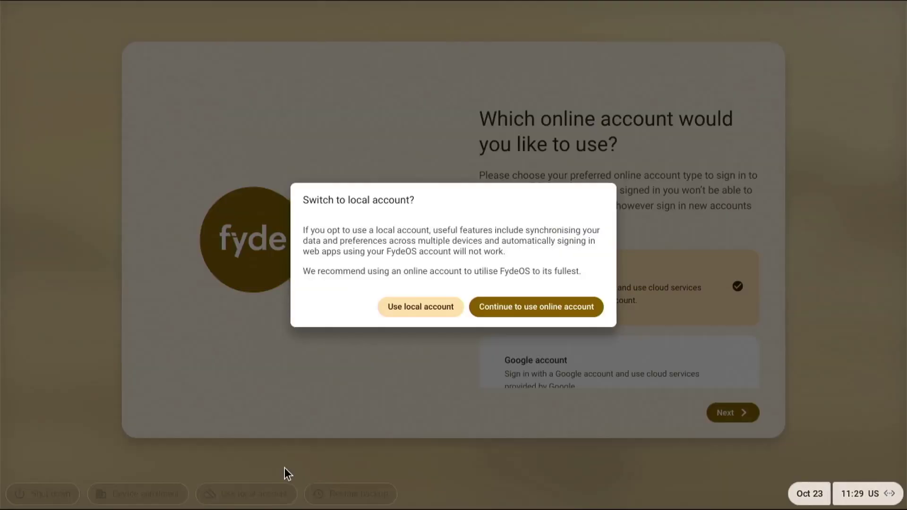
{"action": "left_click", "coordinate": [436, 308]}
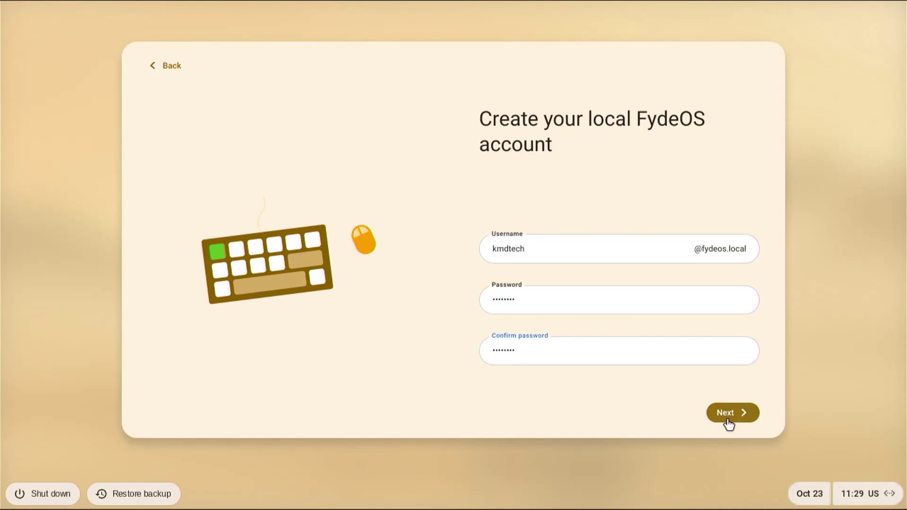
{"action": "left_click", "coordinate": [727, 420]}
Keep default display size and Auto theme, opt out of the improvement plan, and finish.
{"action": "left_click", "coordinate": [728, 421]}
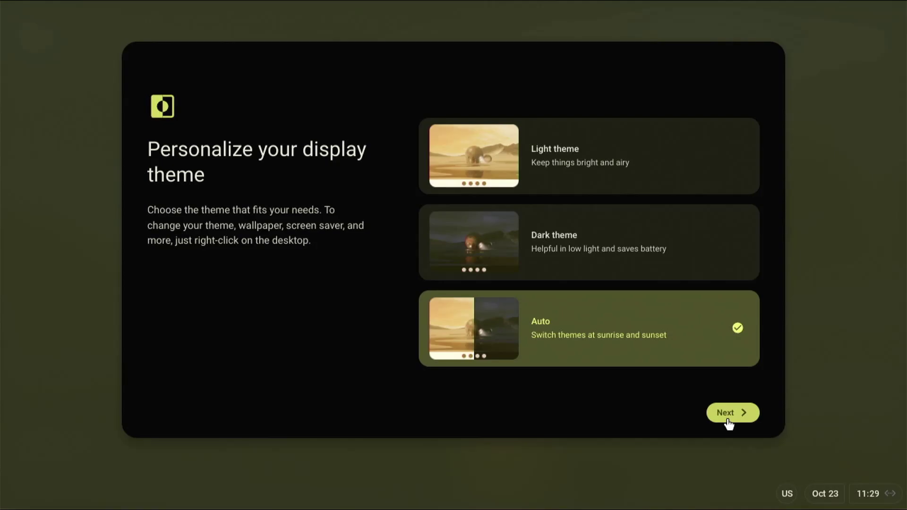
{"action": "left_click", "coordinate": [729, 421]}
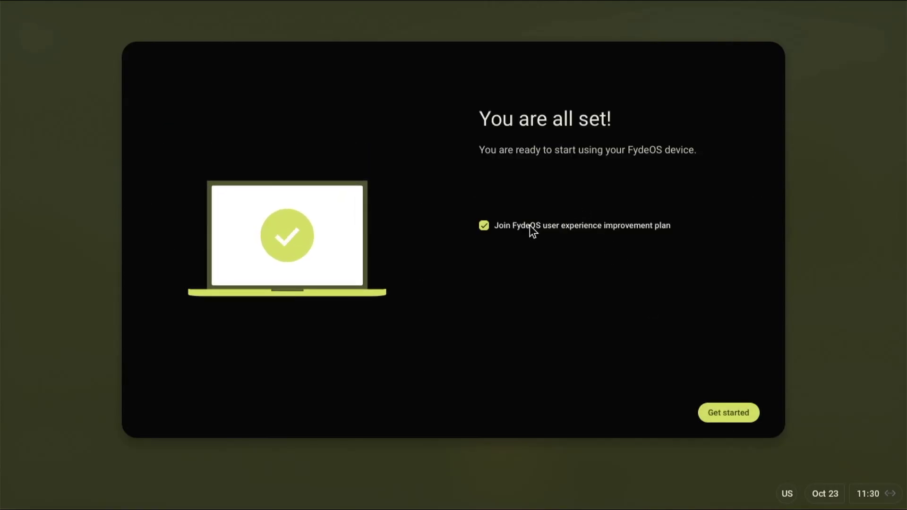
{"action": "left_click", "coordinate": [485, 227]}
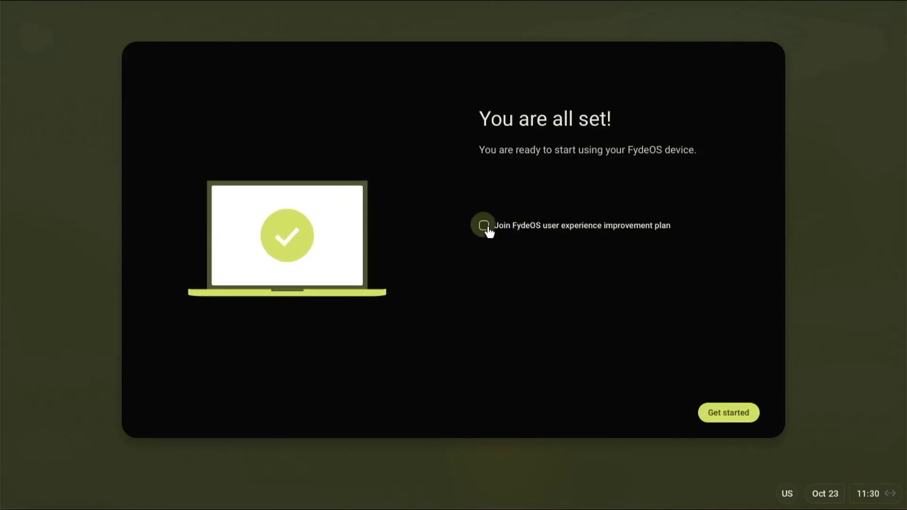
{"action": "left_click", "coordinate": [726, 419]}
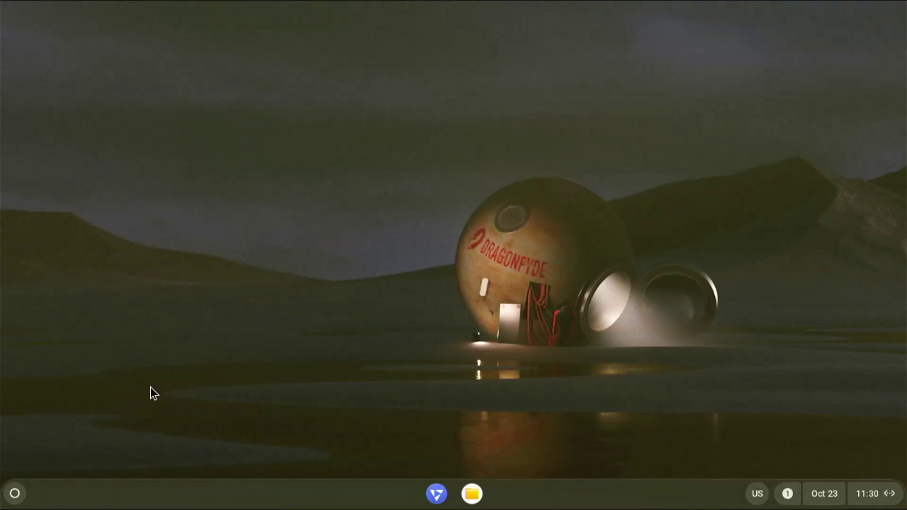
Activate the Android subsystem from notifications, agreeing to the EULA, then close Android Settings.
{"action": "left_click", "coordinate": [14, 494]}
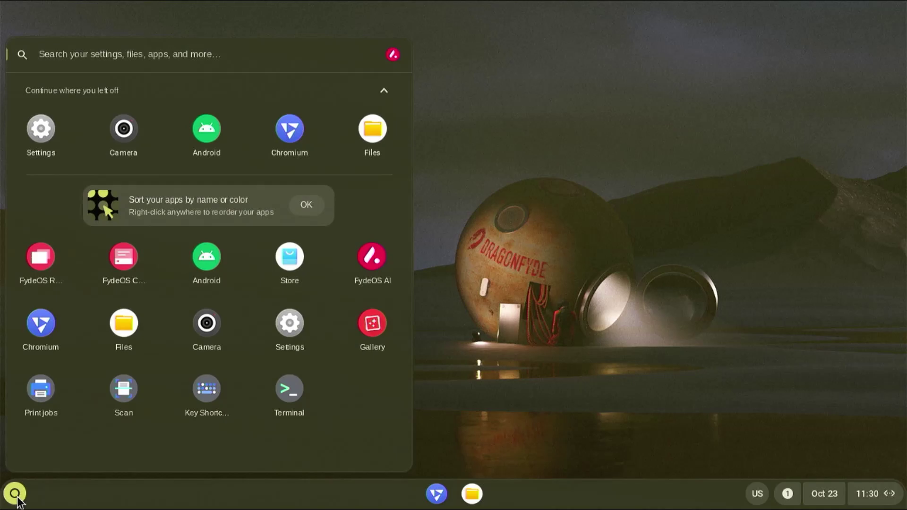
{"action": "left_click", "coordinate": [674, 452]}
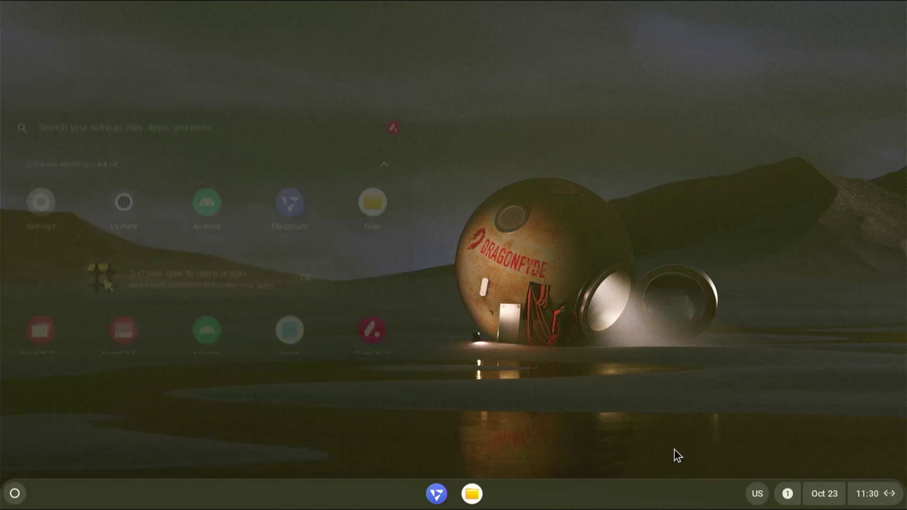
{"action": "left_click", "coordinate": [788, 495]}
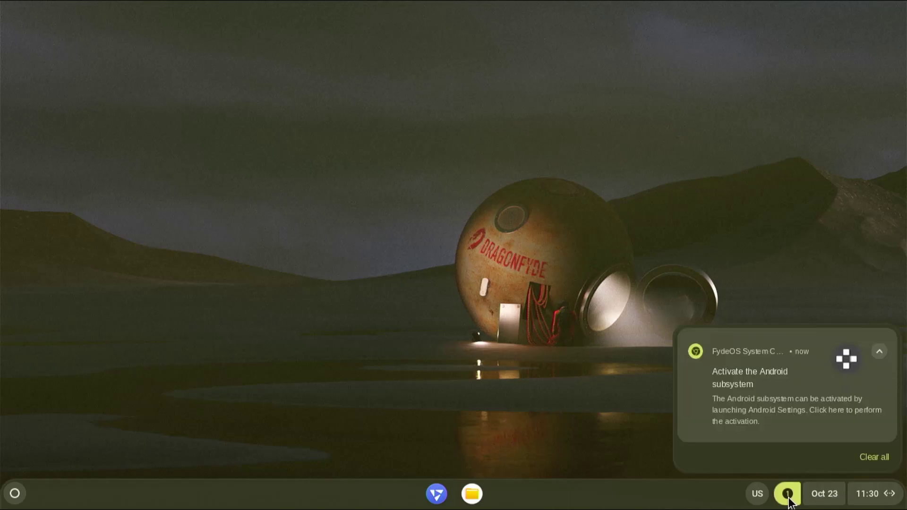
{"action": "left_click", "coordinate": [802, 416]}
{"action": "left_click", "coordinate": [285, 346]}
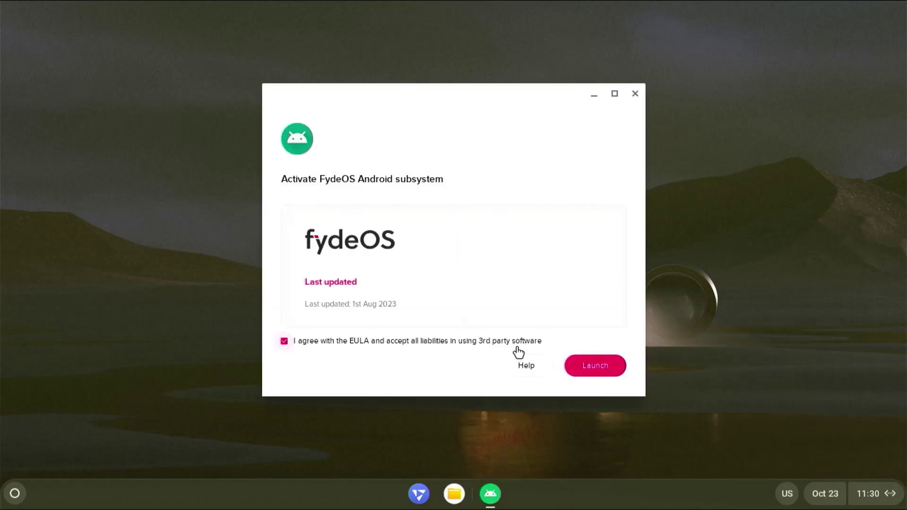
{"action": "left_click", "coordinate": [604, 369]}
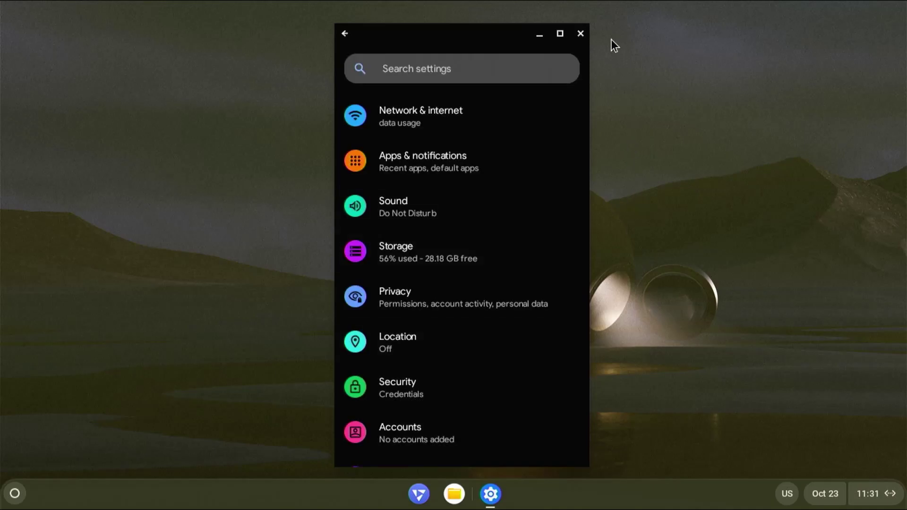
{"action": "left_click", "coordinate": [581, 33]}
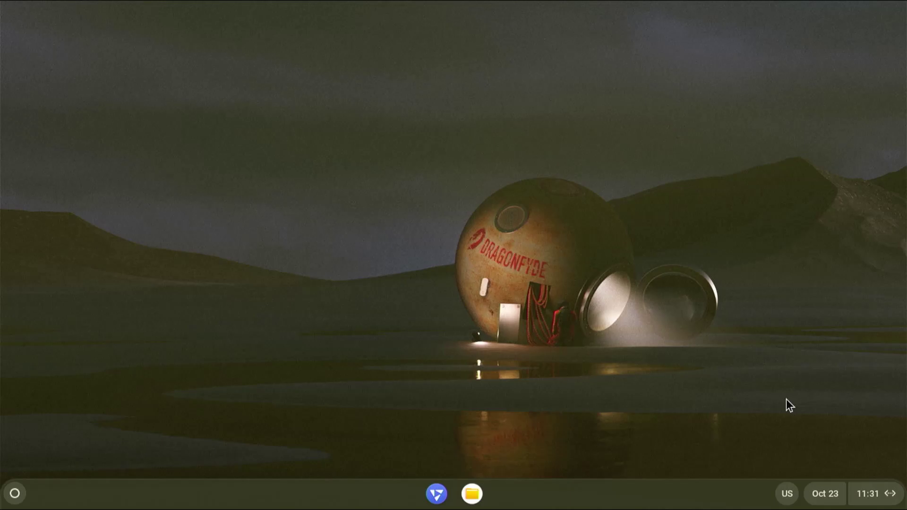
Enable Developer mode in FydeOS settings, confirm the irreversibility warning, and restart.
{"action": "left_click", "coordinate": [877, 494]}
{"action": "left_click", "coordinate": [877, 457]}
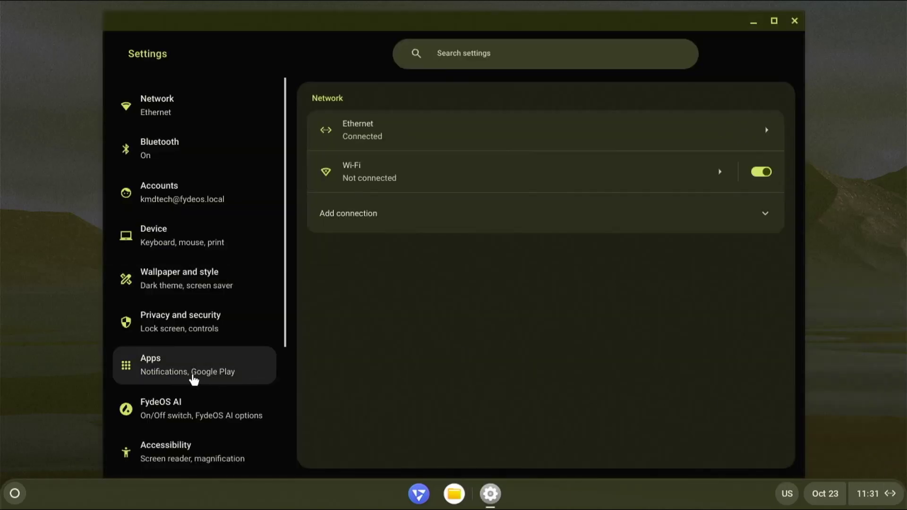
{"action": "scroll", "coordinate": [198, 376], "scroll_direction": "down", "scroll_amount": 3}
{"action": "scroll", "coordinate": [209, 376], "scroll_direction": "down", "scroll_amount": 2}
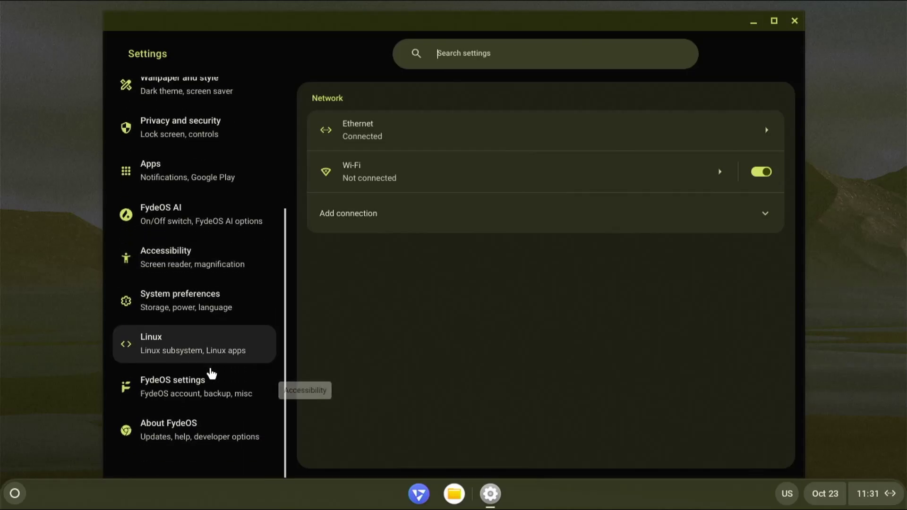
{"action": "left_click", "coordinate": [214, 400]}
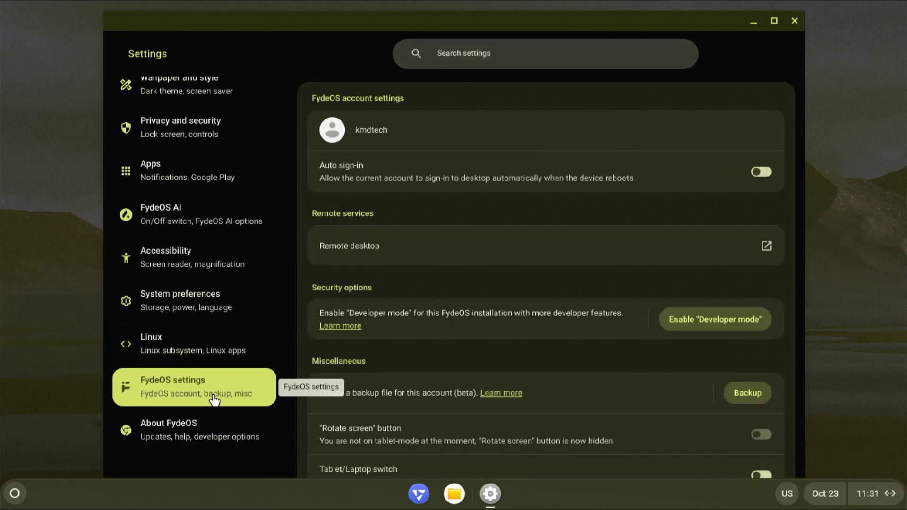
{"action": "left_click", "coordinate": [722, 325]}
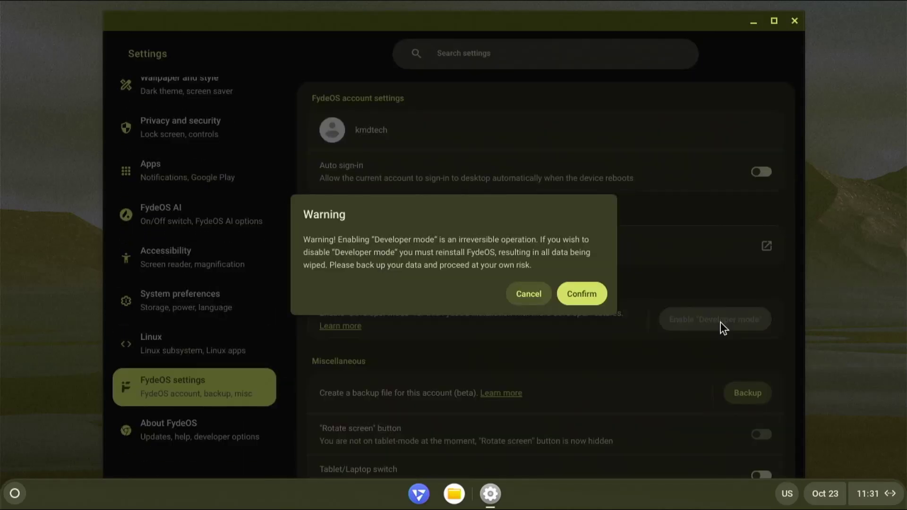
{"action": "left_click", "coordinate": [584, 297]}
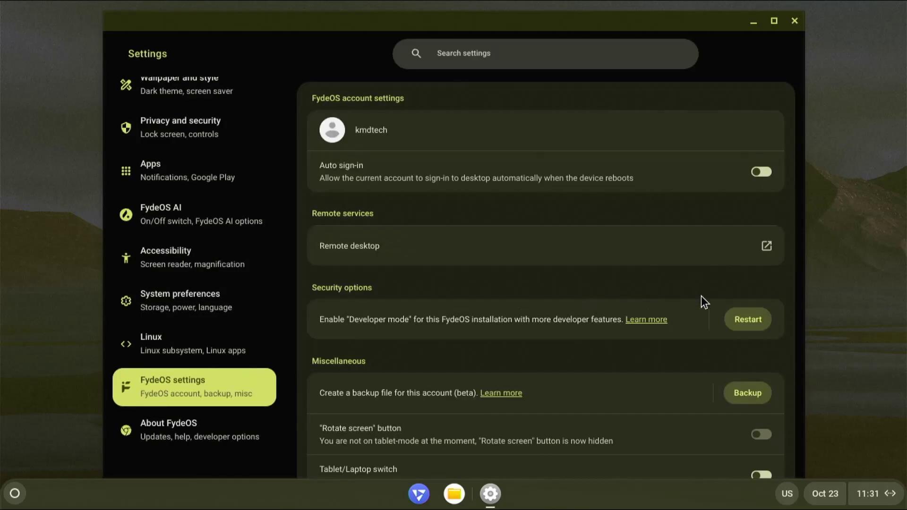
{"action": "left_click", "coordinate": [746, 321]}
Boot FydeOS and sign in with the account password.
{"action": "key", "text": "Right"}
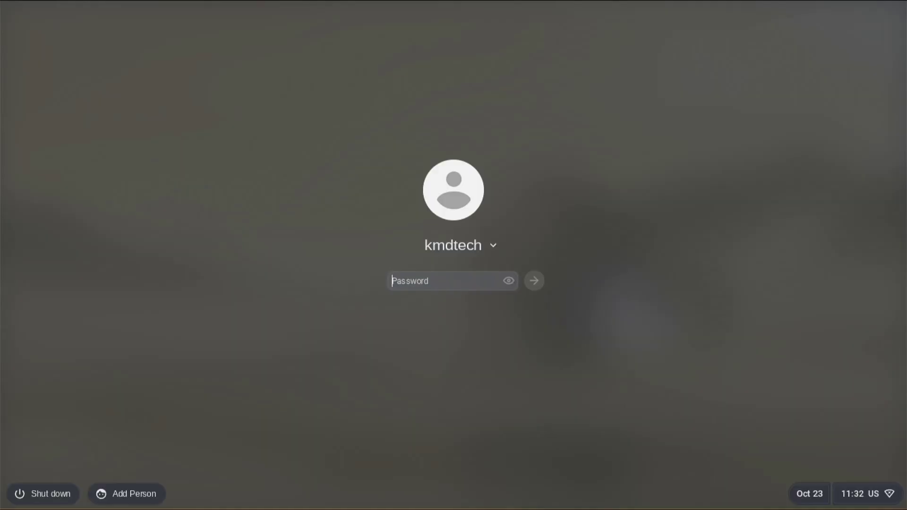
{"action": "type", "text": "****"}
{"action": "key", "text": "Return"}
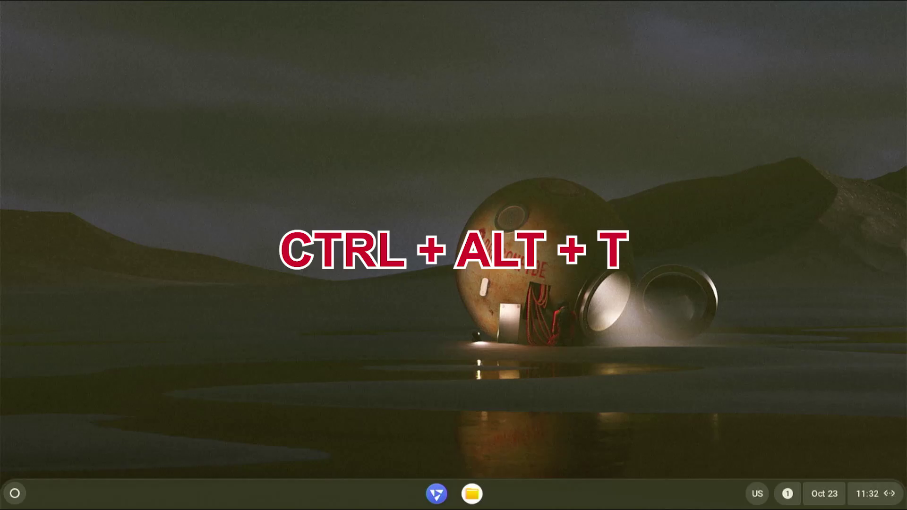
In crosh, run shell and sudo -i, then crossystem_mode-switch.sh disable-rootfs-verification.
{"action": "key", "text": "ctrl+alt+t"}
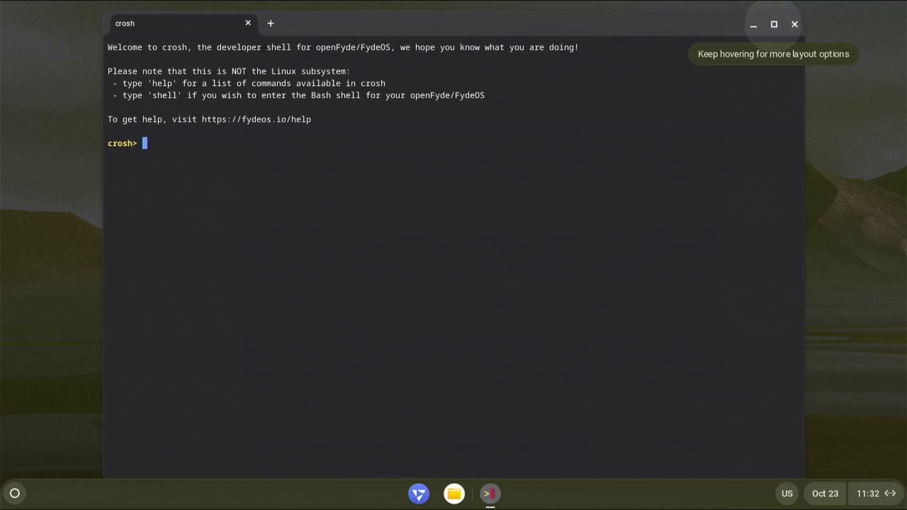
{"action": "type", "text": "shell"}
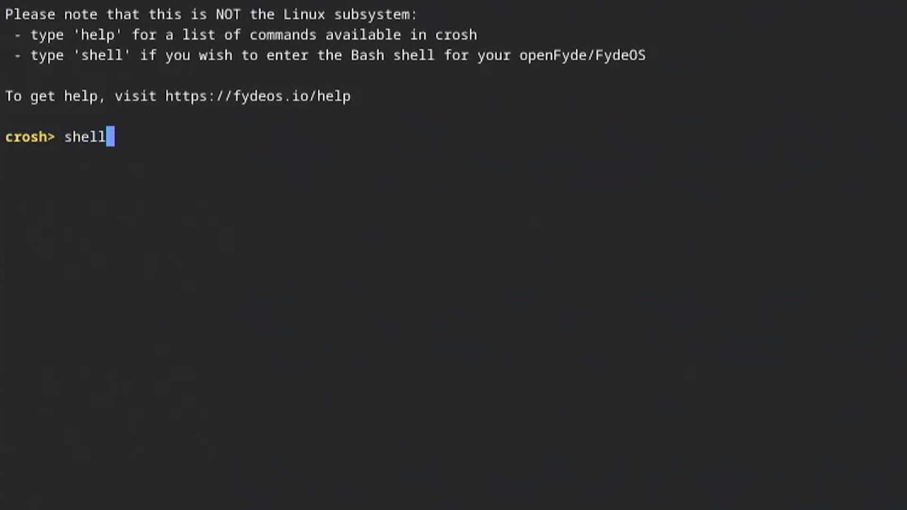
{"action": "key", "text": "Return"}
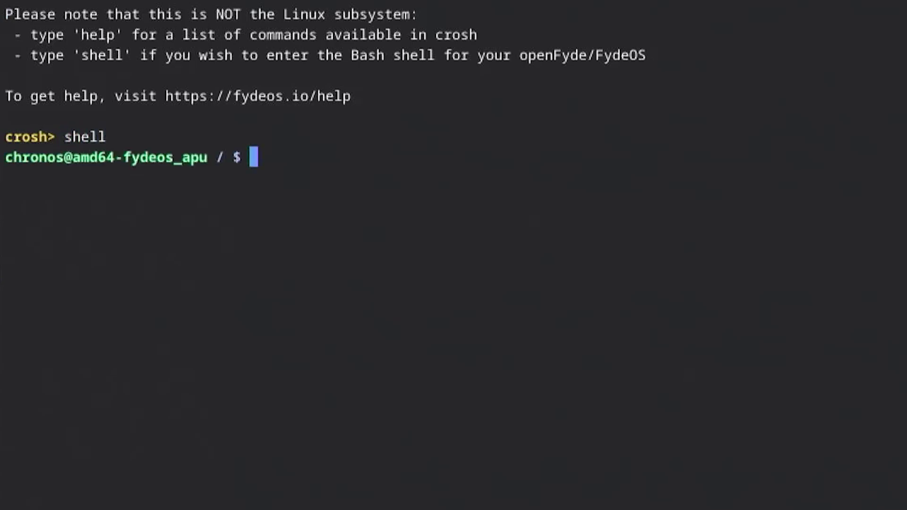
{"action": "type", "text": "sudo -i"}
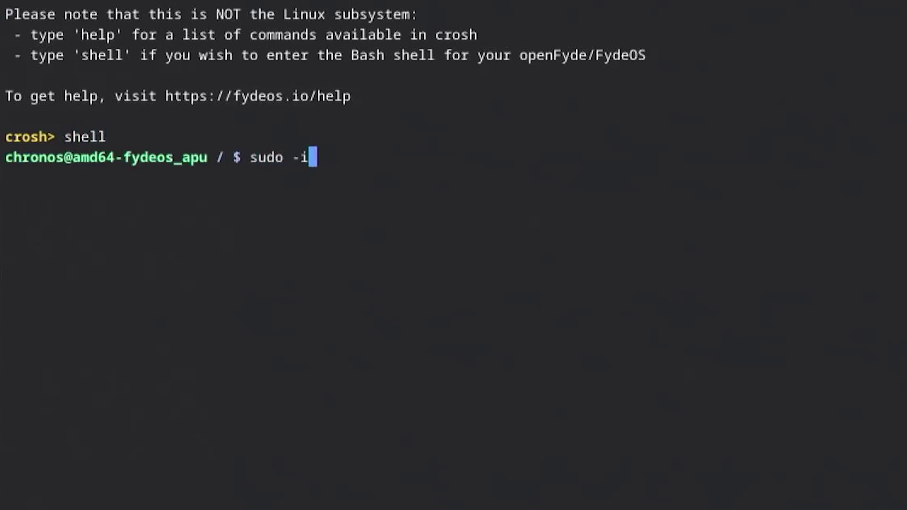
{"action": "key", "text": "Return"}
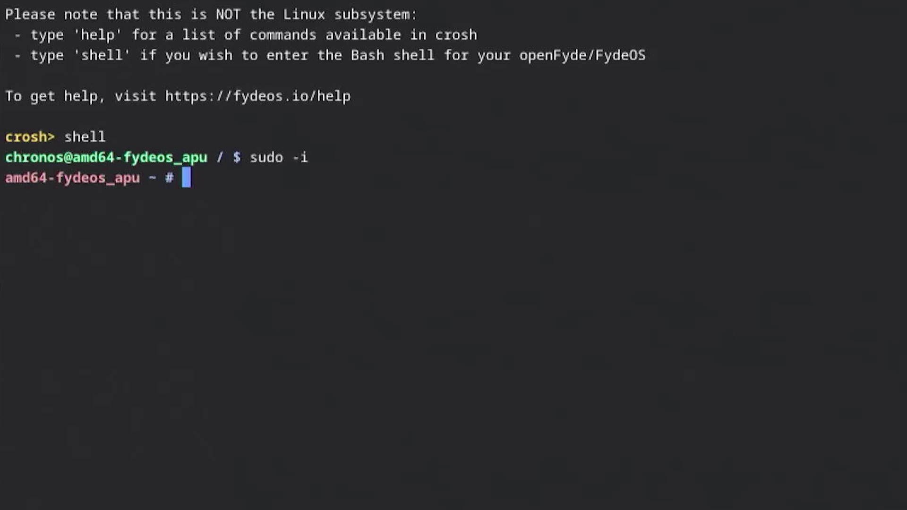
{"action": "type", "text": "/usr"}
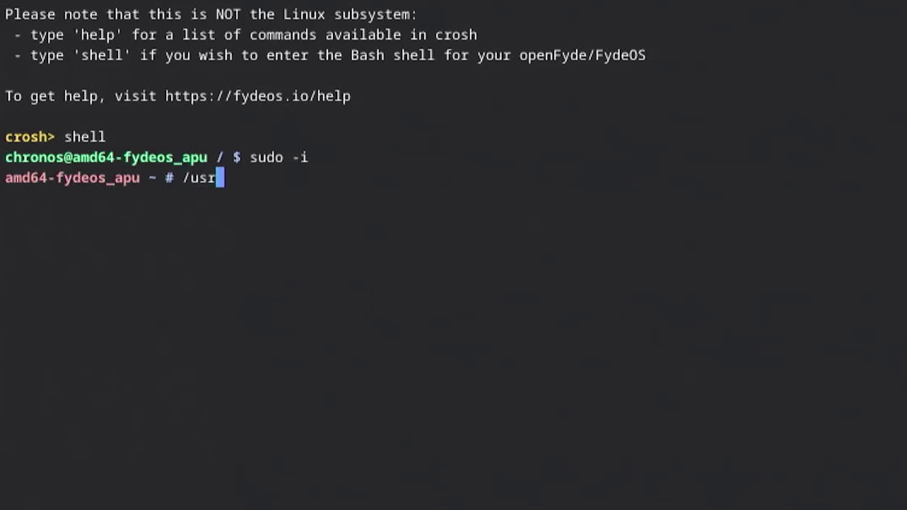
{"action": "type", "text": "/sbin/cross"}
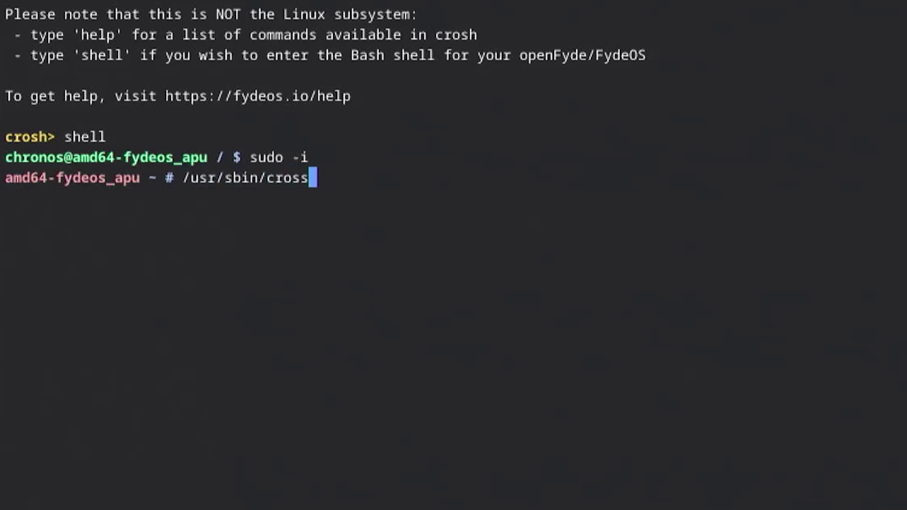
{"action": "key", "text": "Tab"}
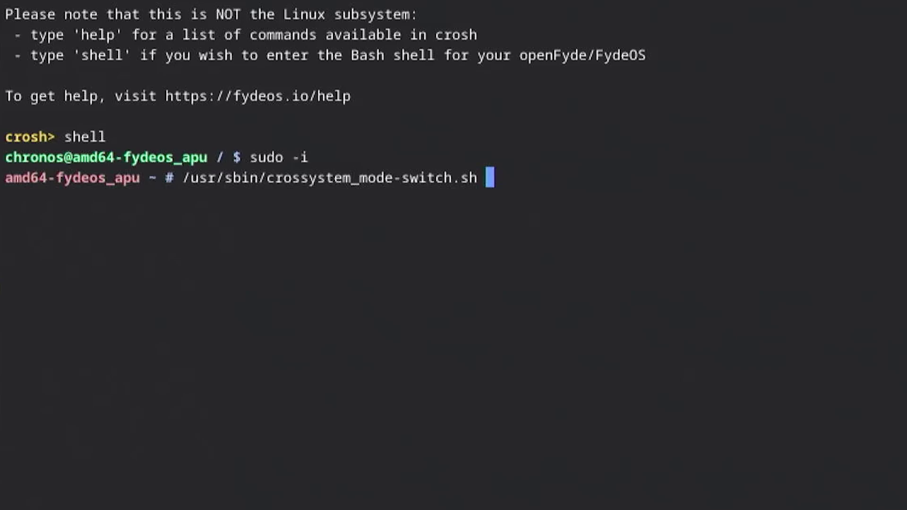
{"action": "type", "text": "disable-rootfs-verification"}
{"action": "key", "text": "Return"}
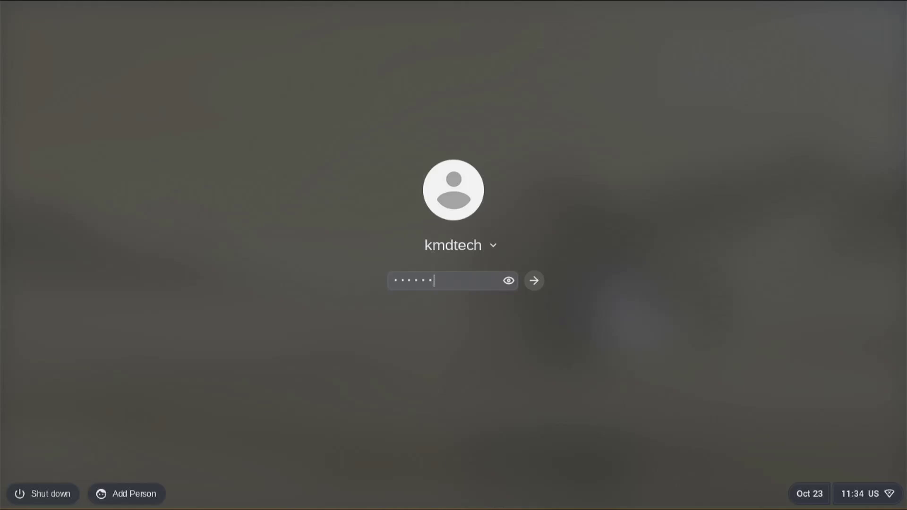
Sign in and add the Configure Open GApps app from the FydeOS App Store.
{"action": "key", "text": "Return"}
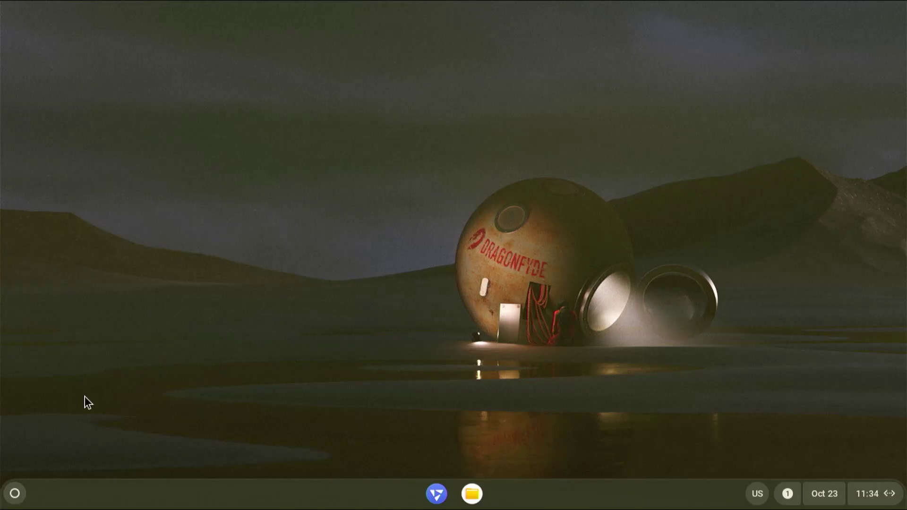
{"action": "left_click", "coordinate": [14, 494]}
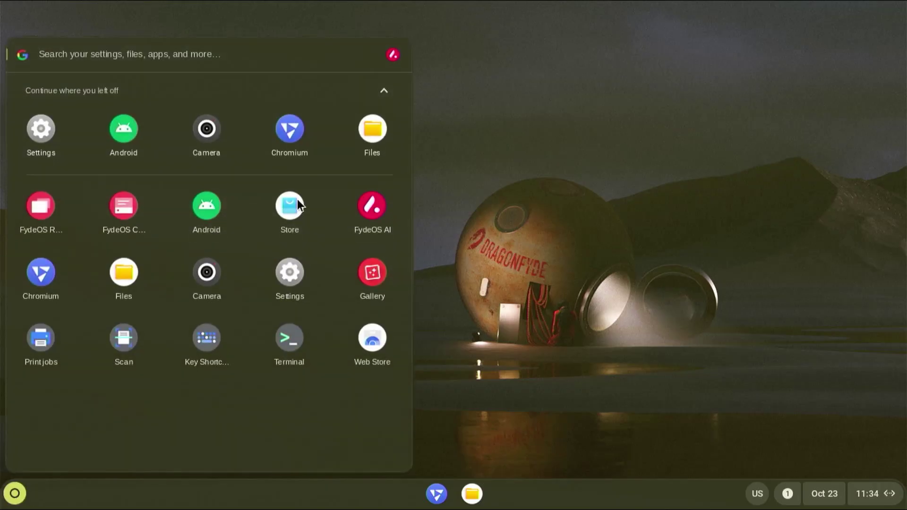
{"action": "left_click", "coordinate": [291, 201]}
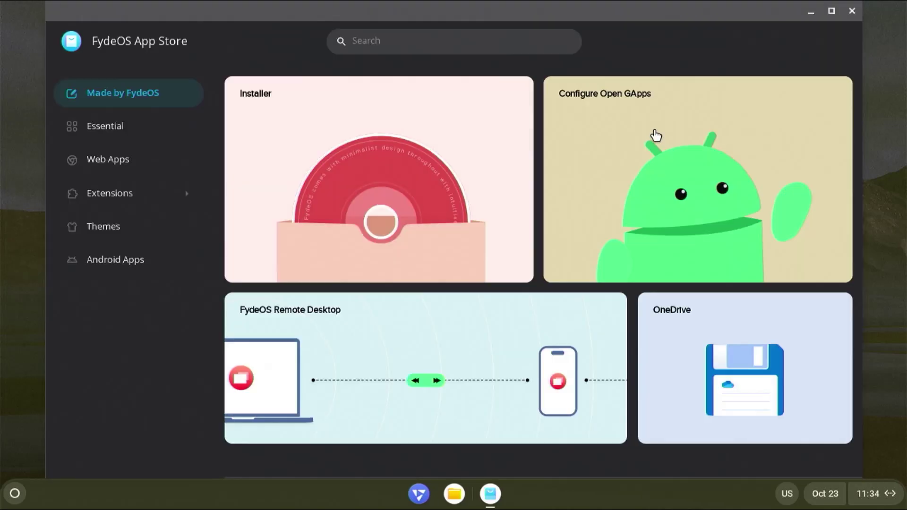
{"action": "left_click", "coordinate": [656, 136]}
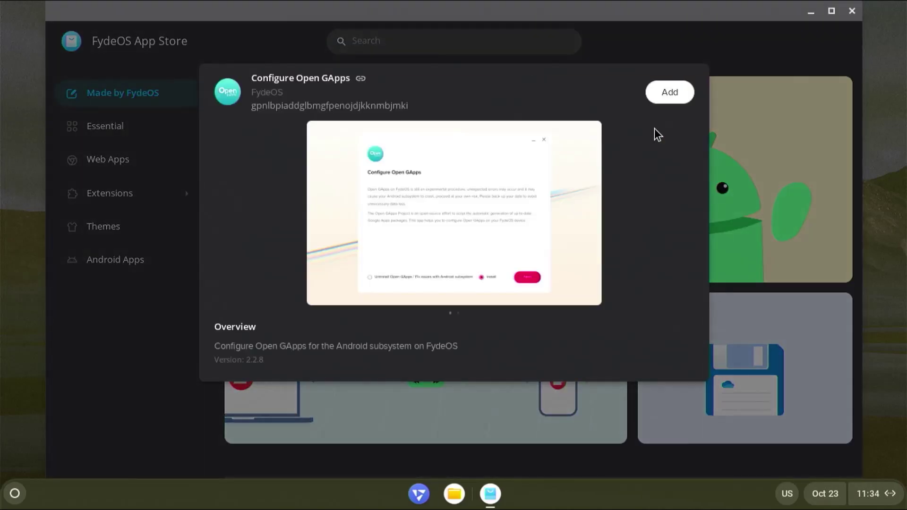
{"action": "left_click", "coordinate": [677, 94]}
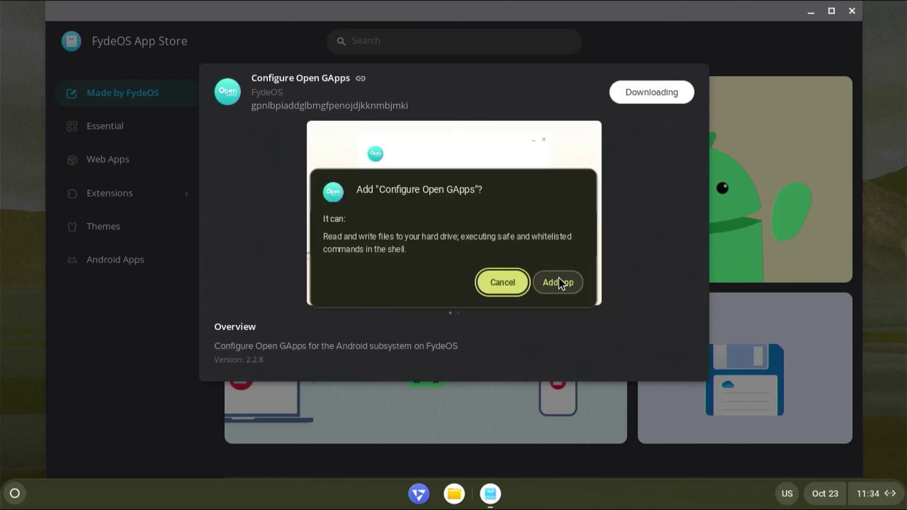
{"action": "left_click", "coordinate": [559, 282]}
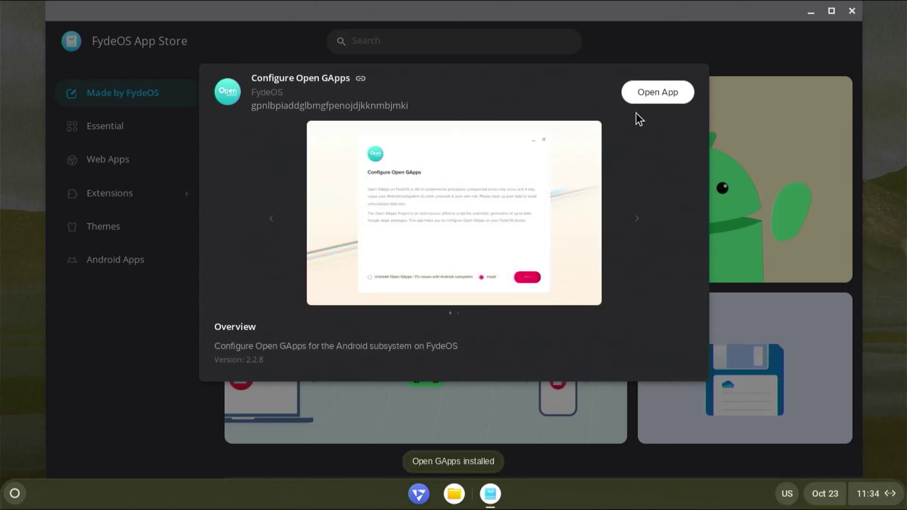
Run Configure Open GApps, accept the EULA, install Open GApps, and reboot.
{"action": "left_click", "coordinate": [648, 96]}
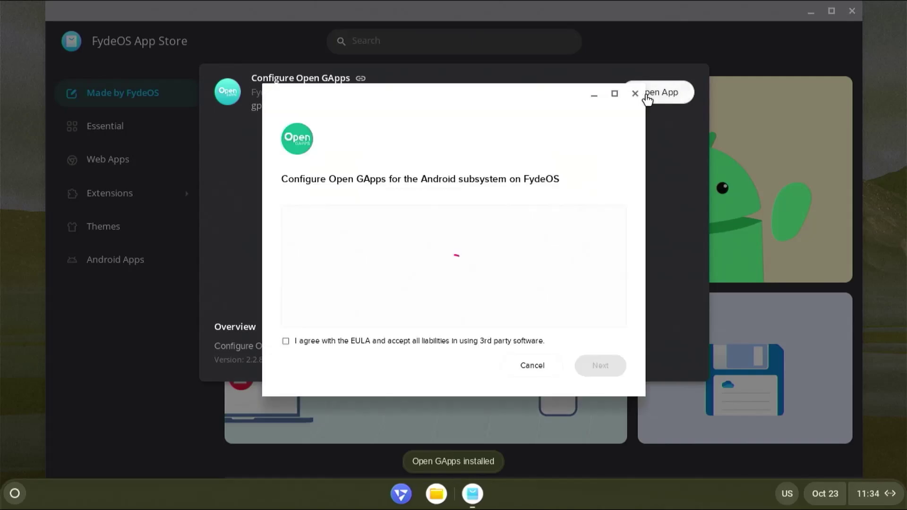
{"action": "left_click", "coordinate": [509, 343]}
{"action": "left_click", "coordinate": [605, 367]}
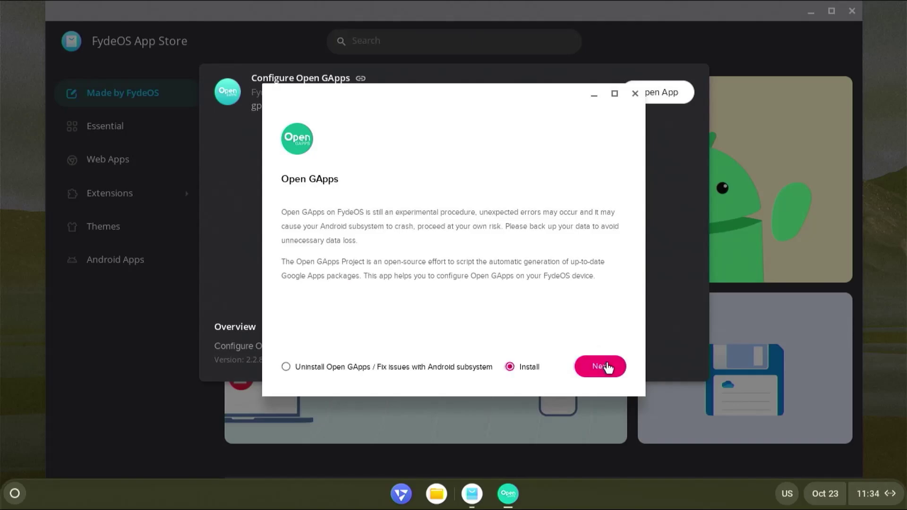
{"action": "left_click", "coordinate": [607, 367]}
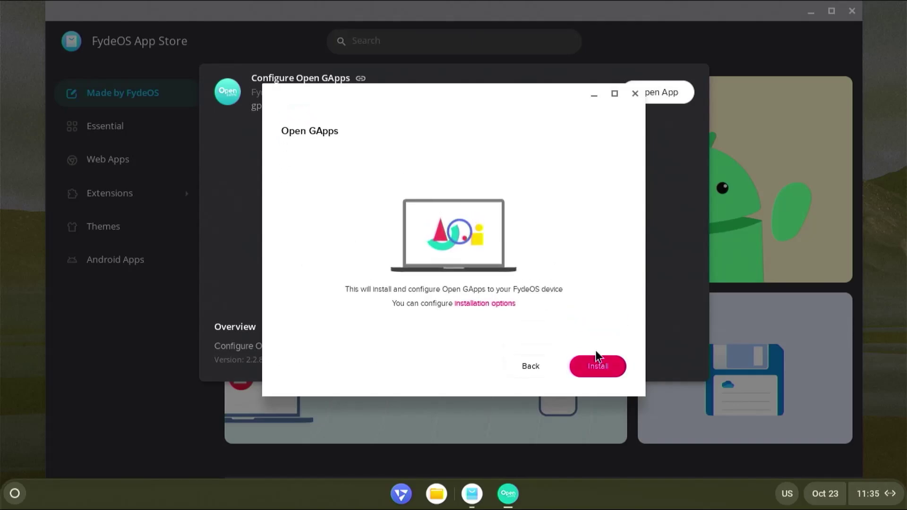
{"action": "left_click", "coordinate": [607, 369]}
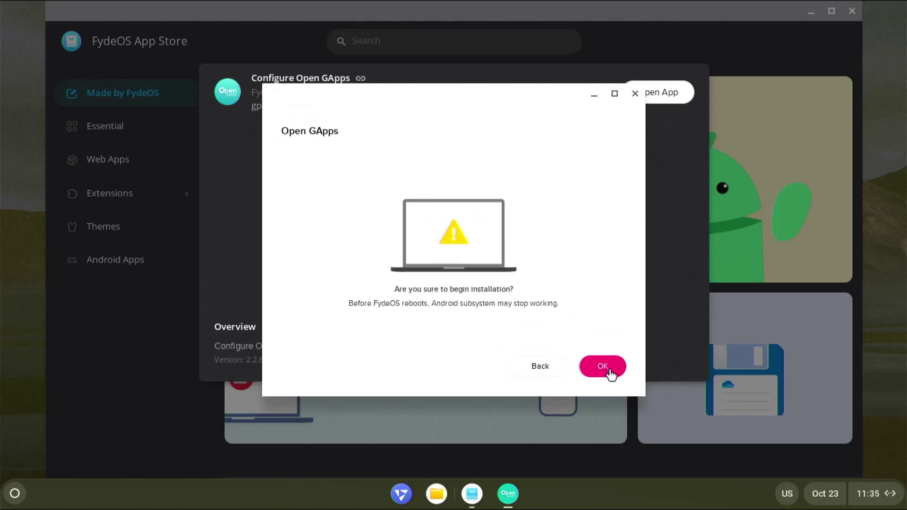
{"action": "left_click", "coordinate": [611, 373]}
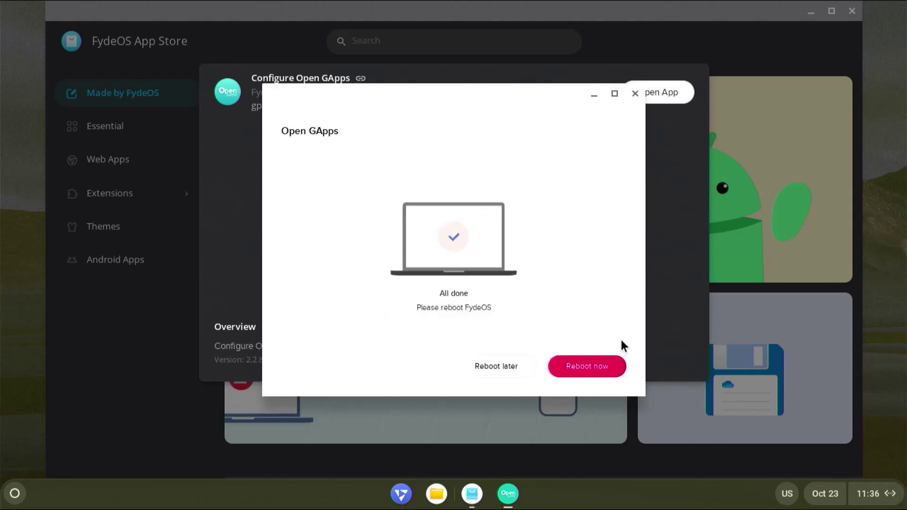
{"action": "left_click", "coordinate": [584, 373]}
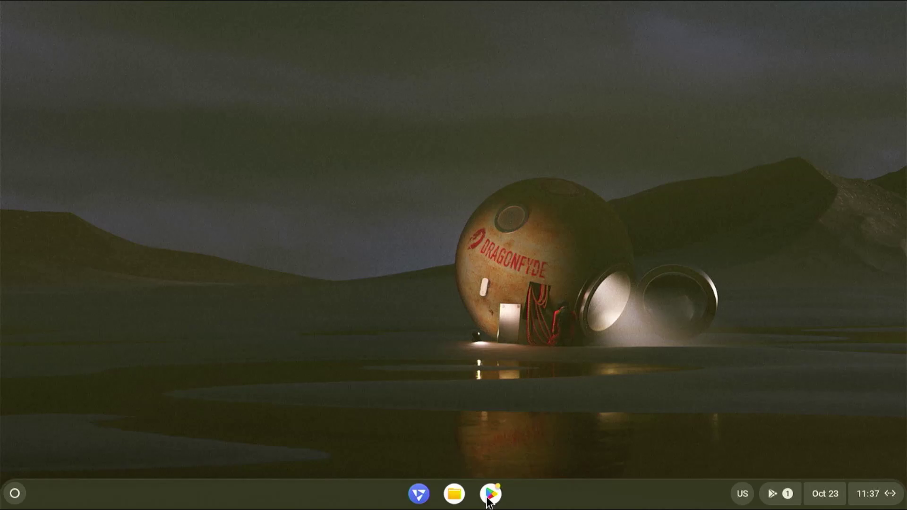
Open the Play Store and sign in with the Google account e-mail and password.
{"action": "left_click", "coordinate": [14, 494]}
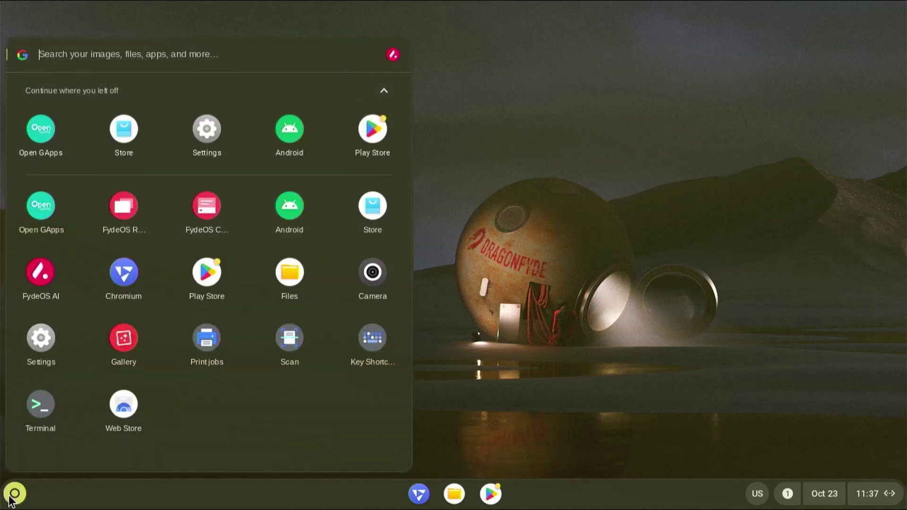
{"action": "left_click", "coordinate": [208, 274]}
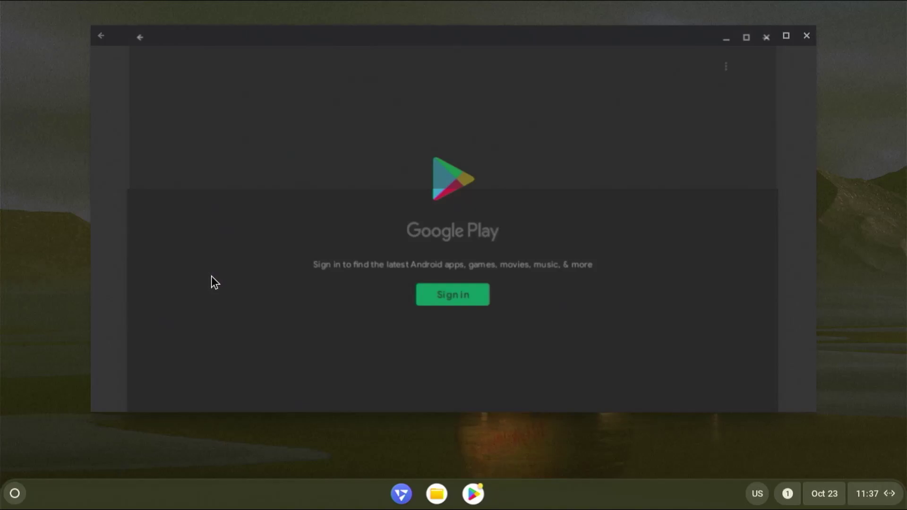
{"action": "left_click", "coordinate": [449, 302]}
{"action": "type", "text": "user@gmail.com"}
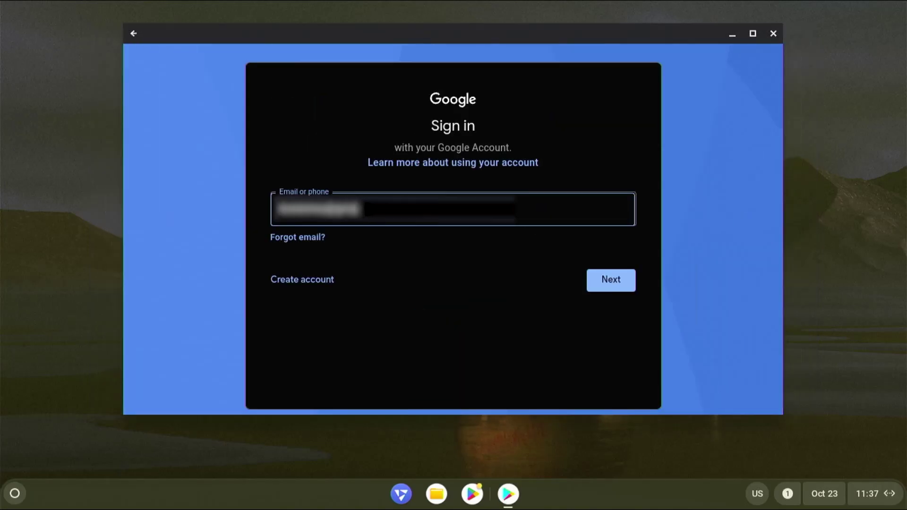
{"action": "key", "text": "Return"}
{"action": "type", "text": "password"}
{"action": "key", "text": "Return"}
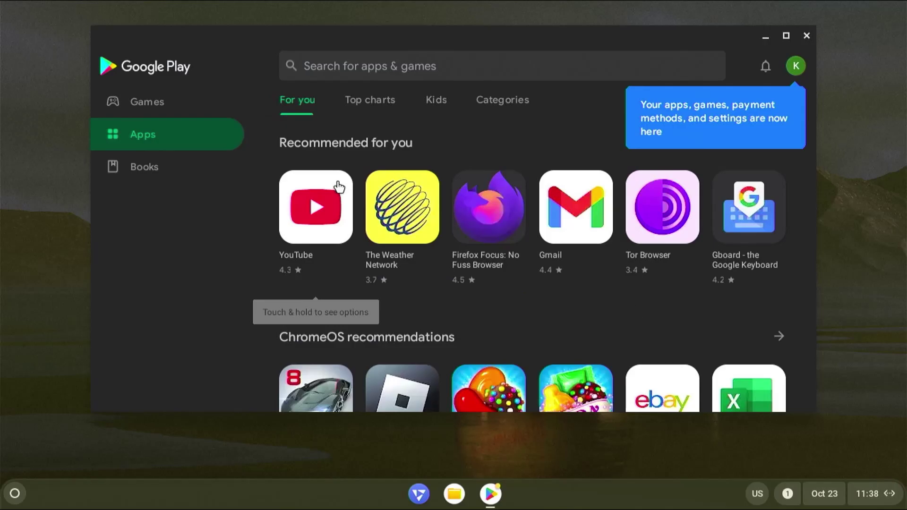
Install Bubble Shooter from the Games section, launch it, and play the first level.
{"action": "left_click", "coordinate": [173, 102]}
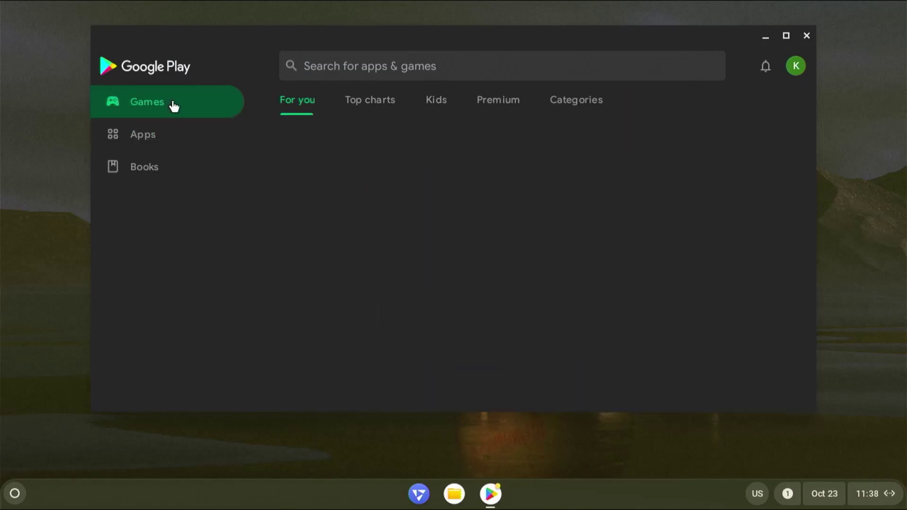
{"action": "left_click", "coordinate": [182, 171]}
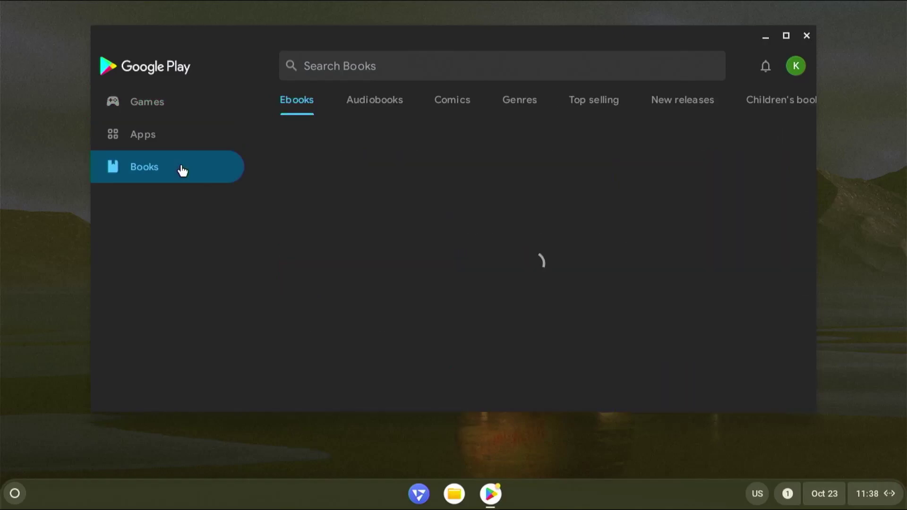
{"action": "left_click", "coordinate": [180, 103]}
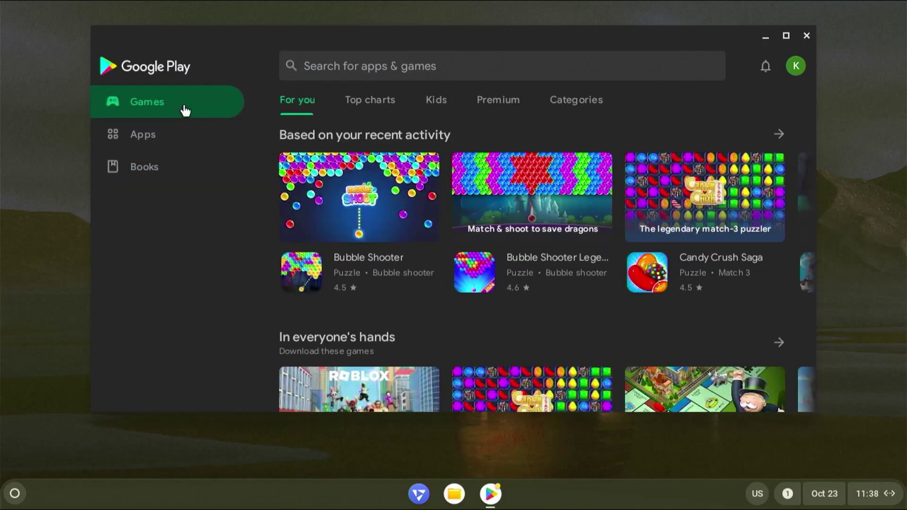
{"action": "left_click", "coordinate": [388, 204]}
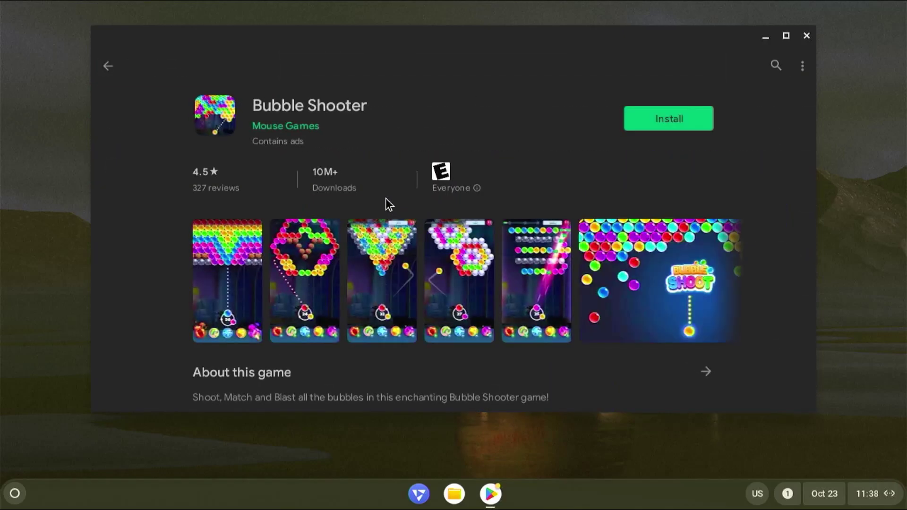
{"action": "left_click", "coordinate": [667, 123]}
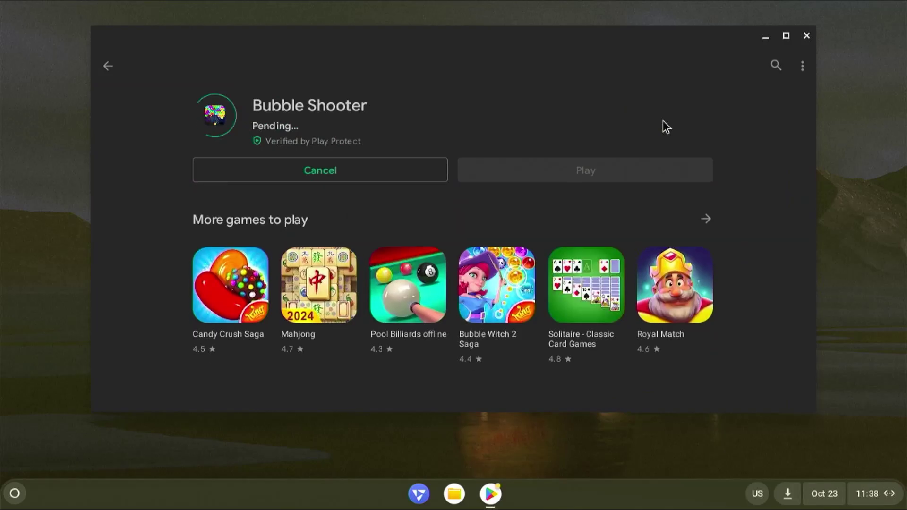
{"action": "left_click", "coordinate": [571, 175]}
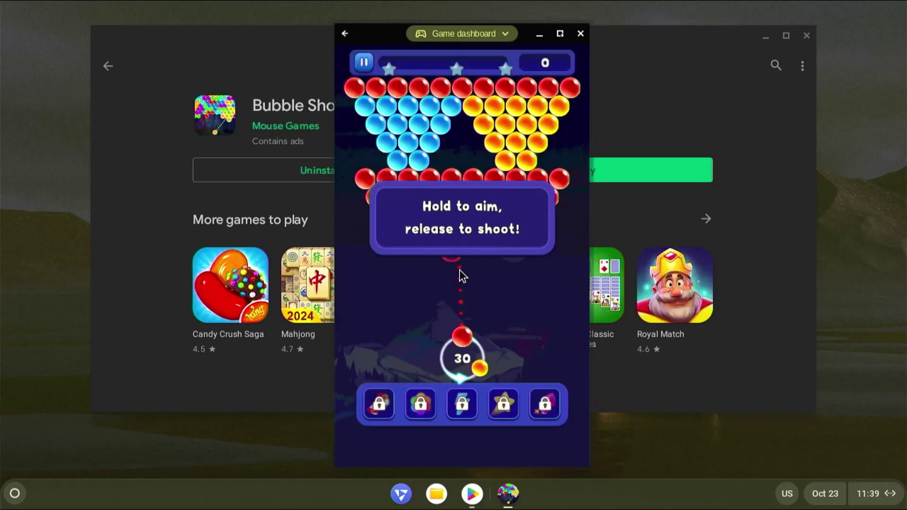
{"action": "left_click", "coordinate": [459, 270]}
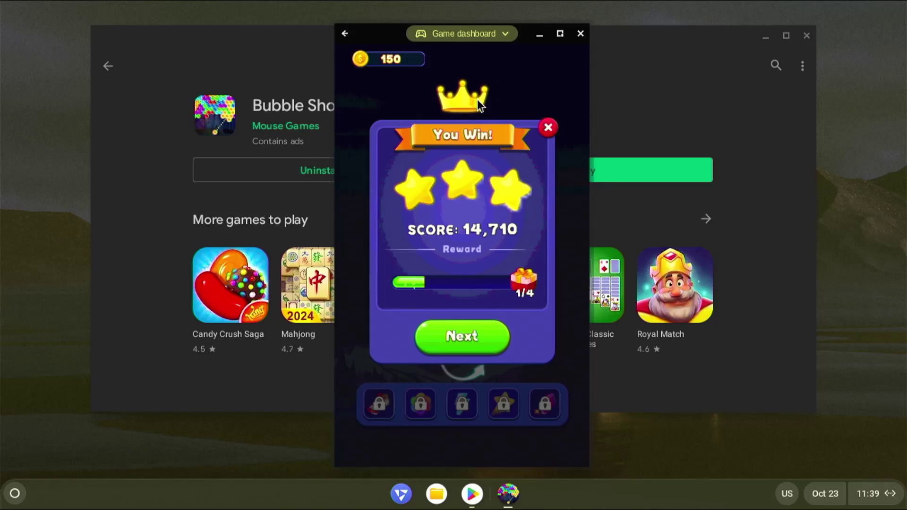
Restart FydeOS from the quick settings panel to reach the rEFInd boot chooser.
{"action": "left_click", "coordinate": [875, 494]}
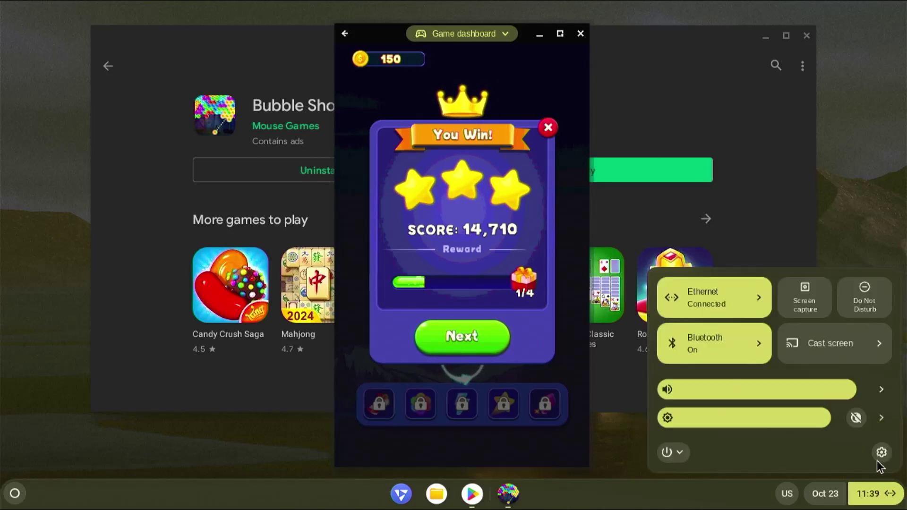
{"action": "left_click", "coordinate": [667, 452]}
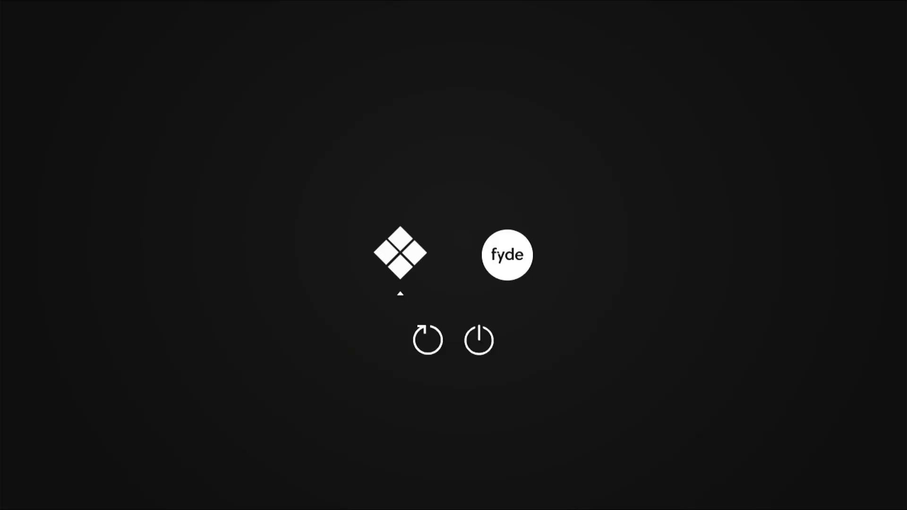